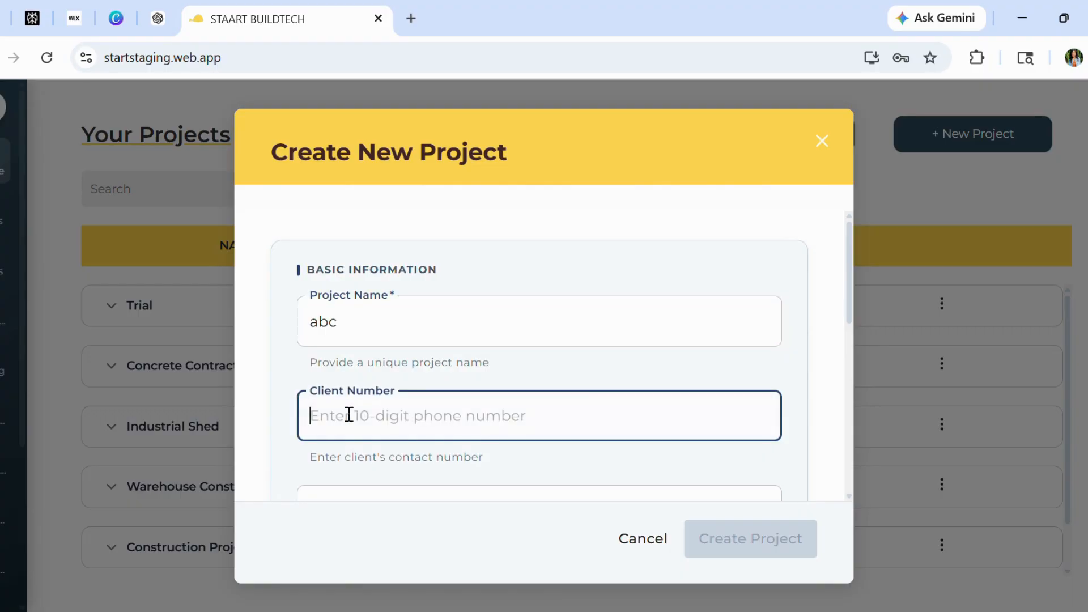
Enter the client number and the full project address in the Create New Project form
type("0")
scroll(349, 414, "down", 3)
left_click(324, 360)
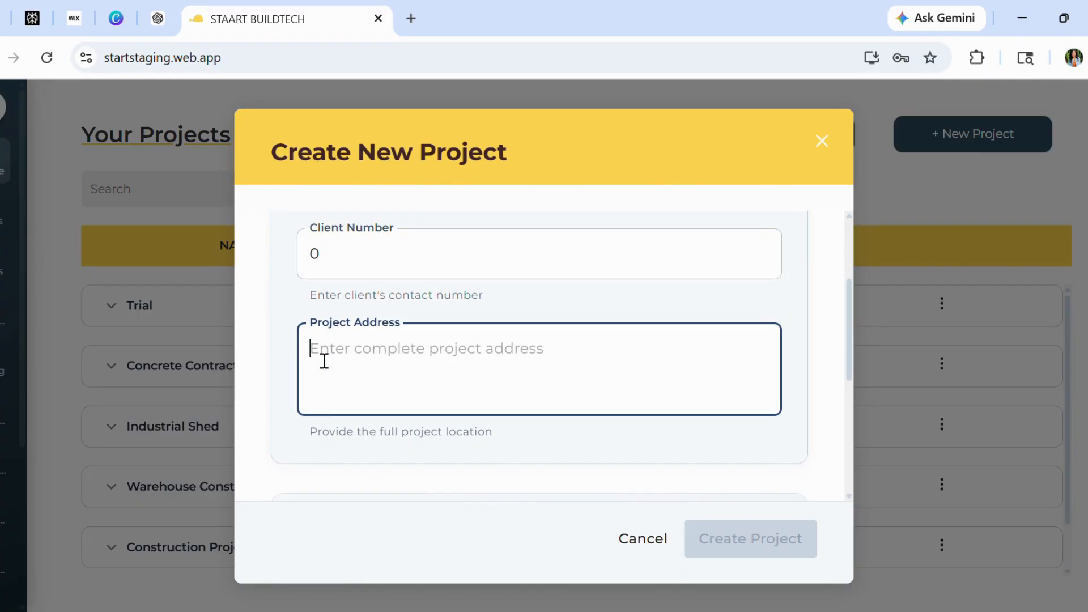
type("adyar,chennai")
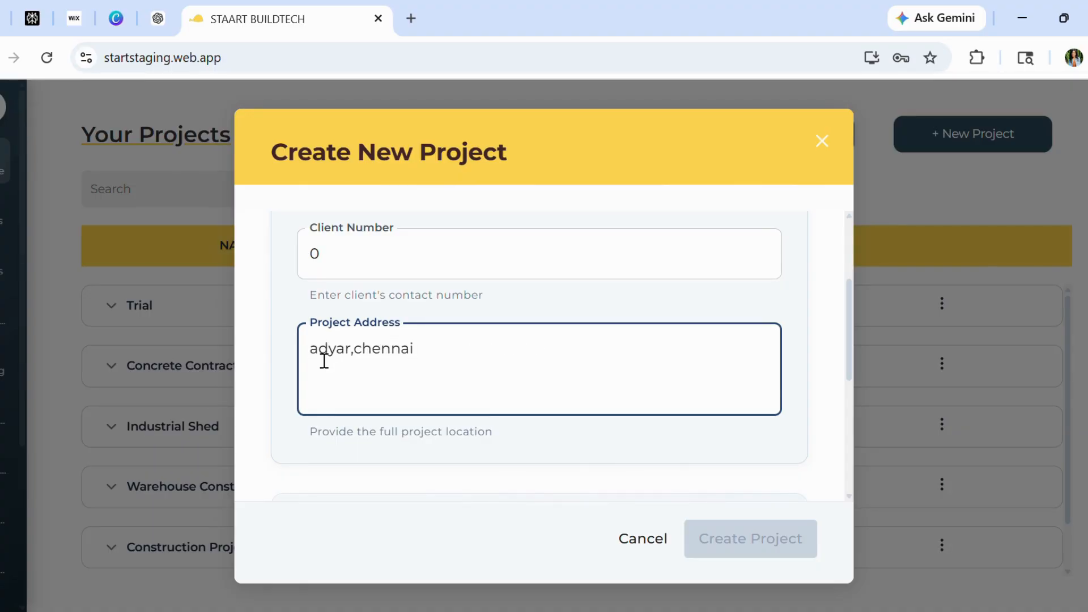
Assign the only listed engineer as the project's primary site engineer
scroll(600, 364, "down", 5)
scroll(495, 306, "up", 2)
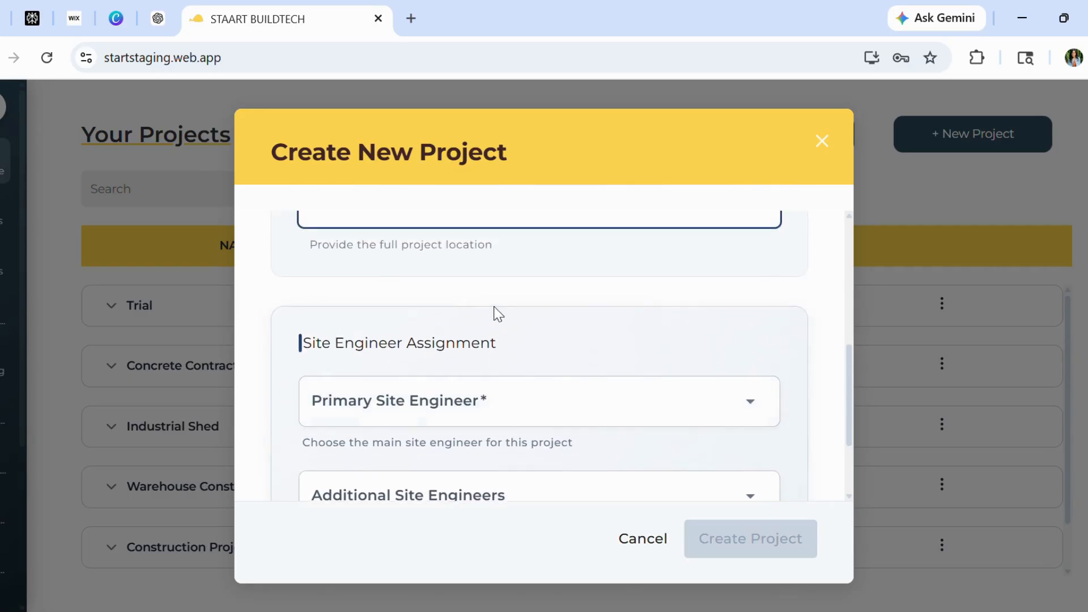
scroll(497, 311, "up", 1)
scroll(536, 307, "down", 3)
left_click(538, 309)
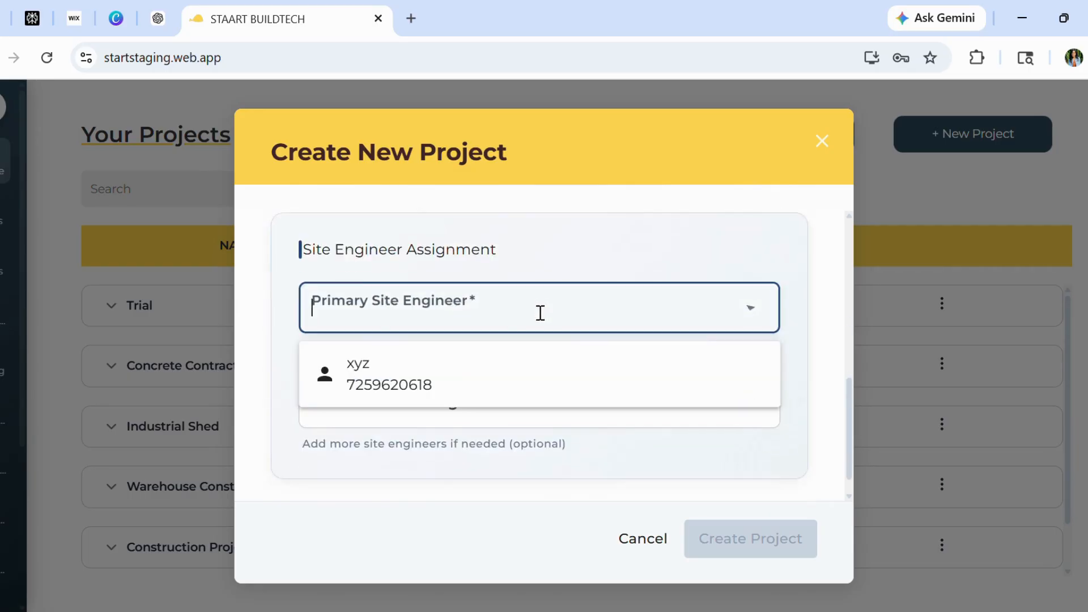
left_click(437, 383)
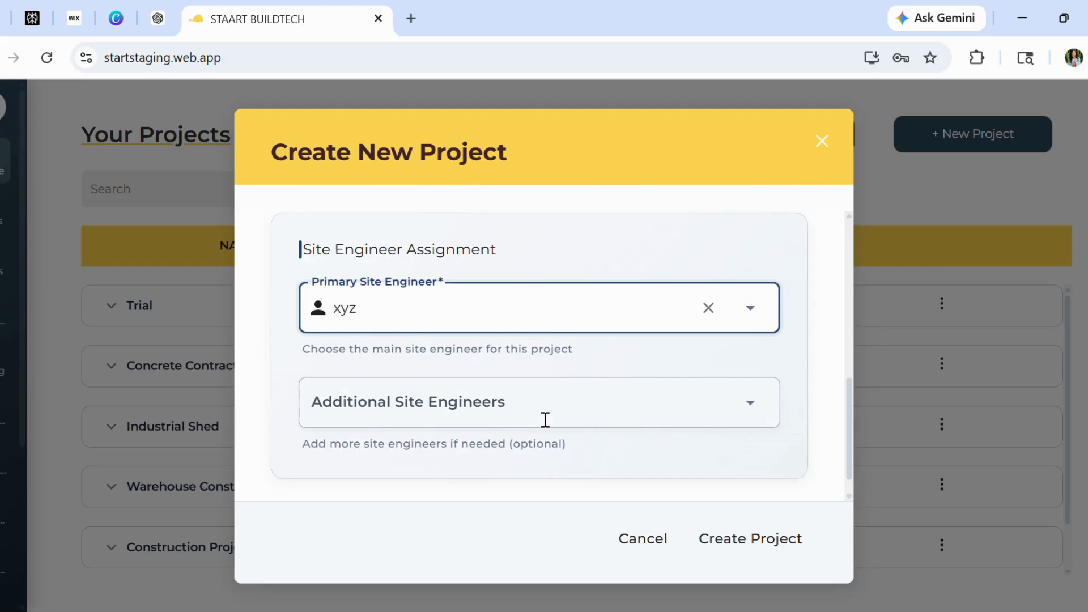
Create the project and open the new abc project from the projects list
scroll(545, 420, "down", 1)
scroll(544, 418, "up", 1)
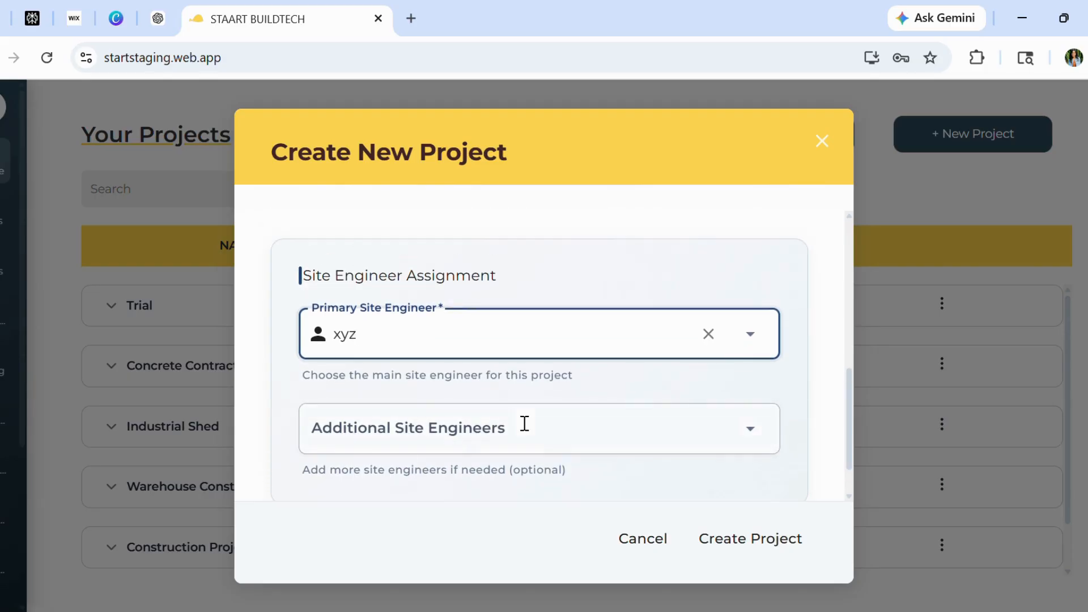
left_click(747, 547)
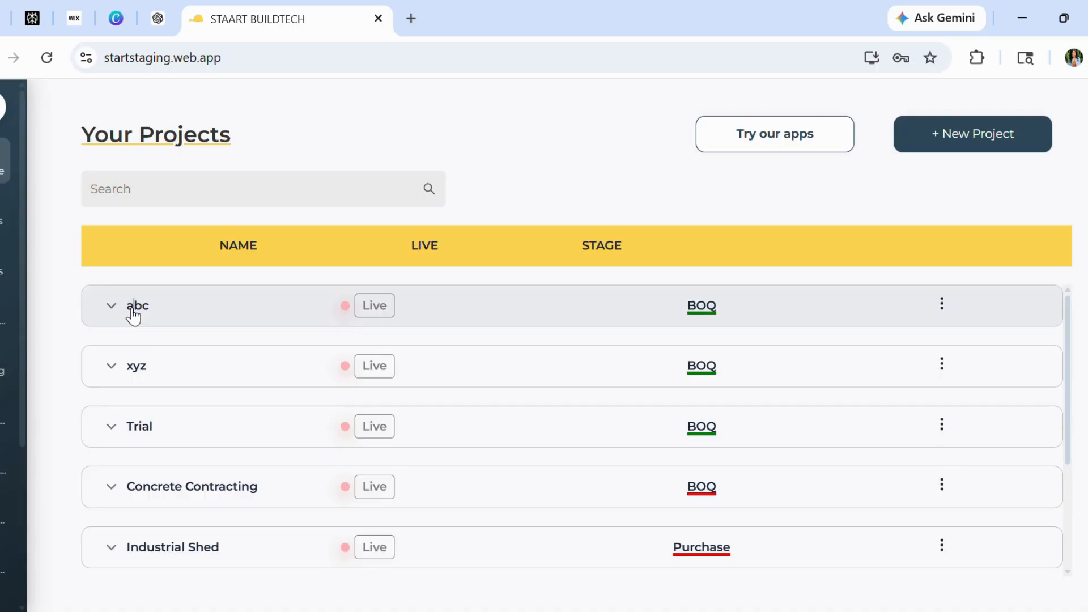
left_click(132, 309)
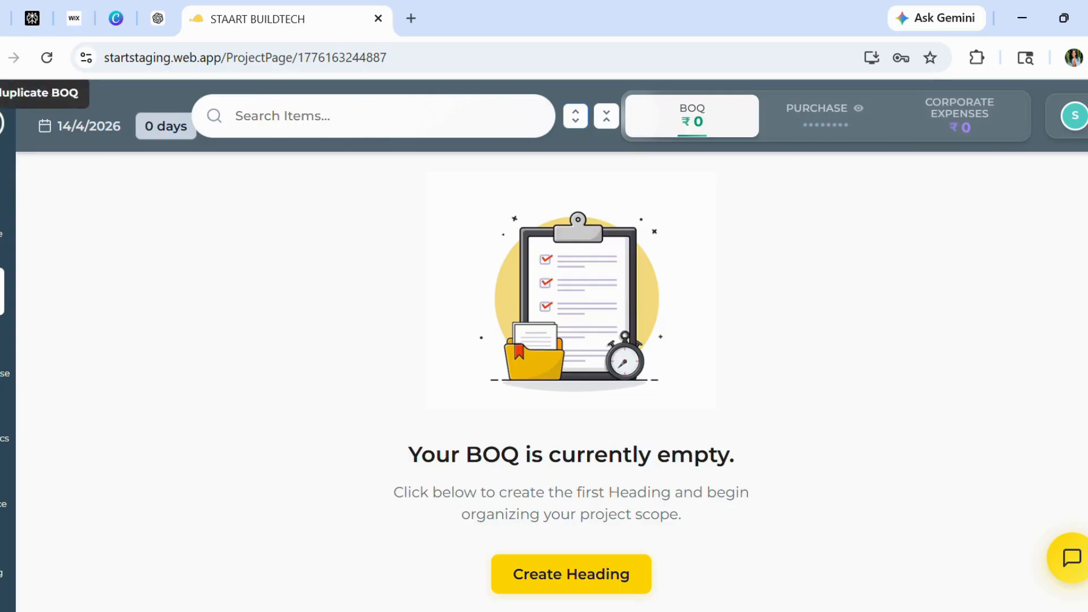
Open the project's edit details dialog to review its saved fields, then cancel without changes
left_click(1, 123)
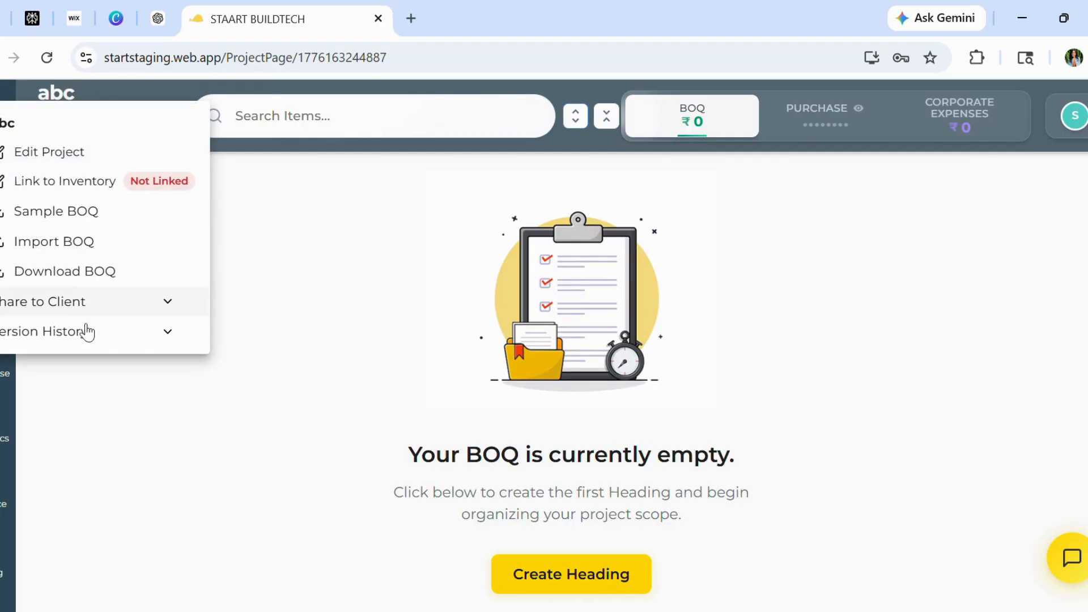
left_click(41, 152)
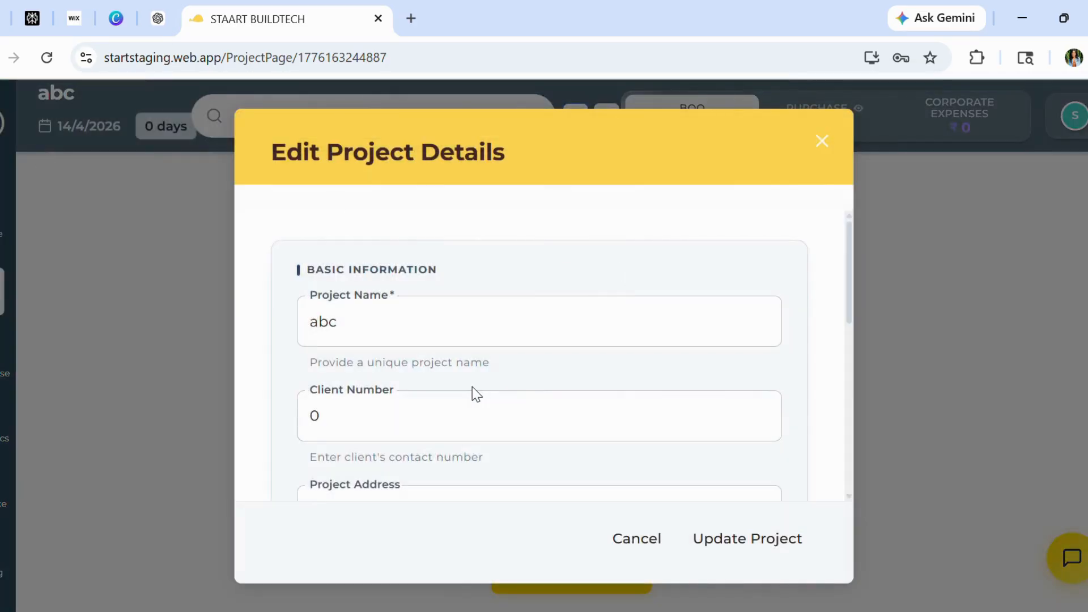
scroll(471, 386, "down", 8)
scroll(472, 387, "up", 8)
scroll(473, 387, "down", 8)
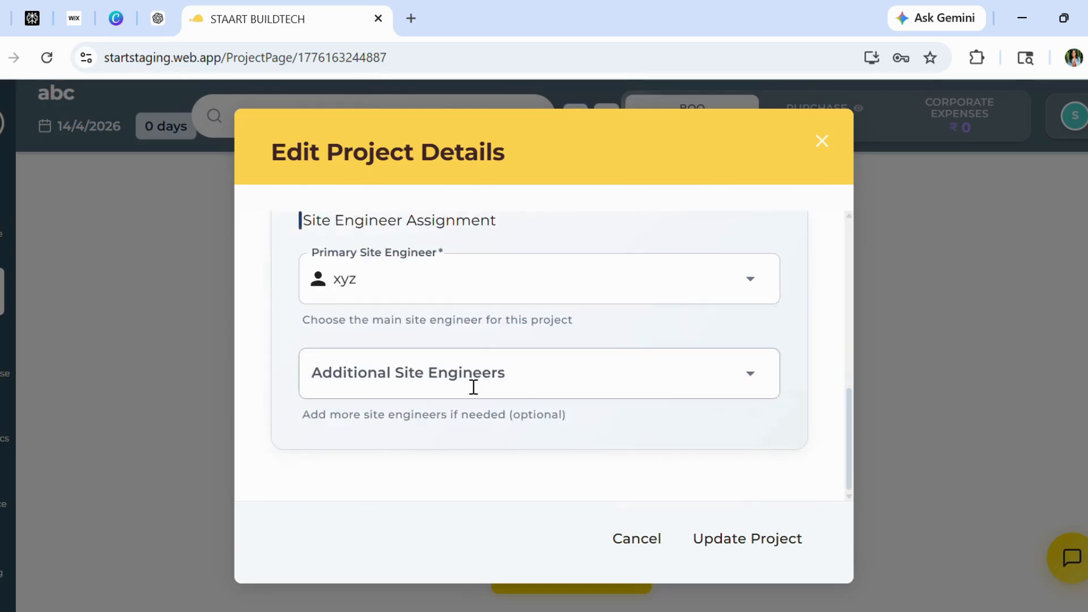
scroll(474, 387, "up", 8)
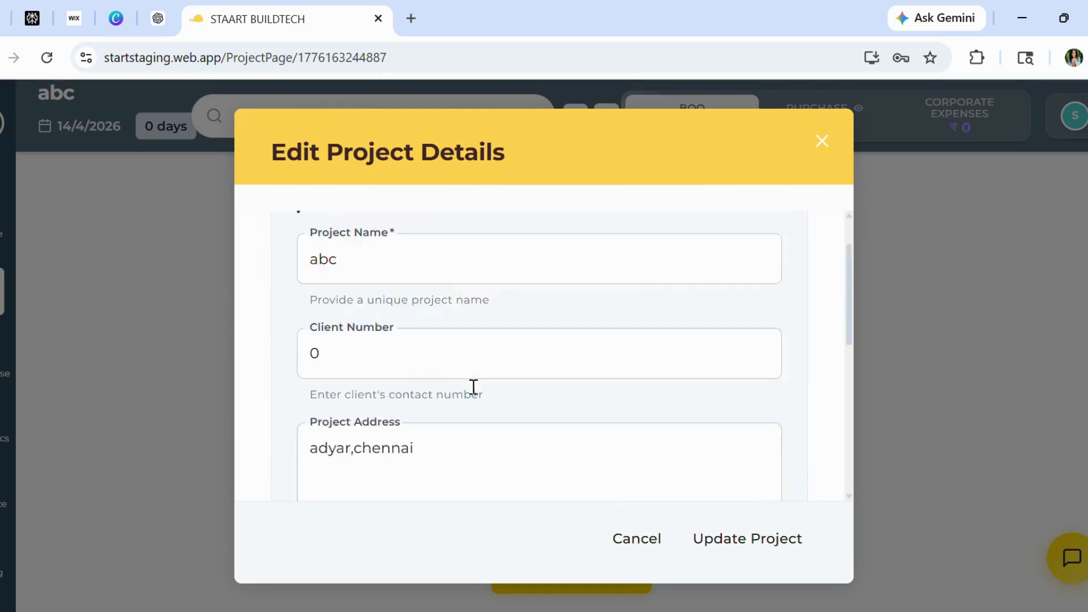
left_click(649, 539)
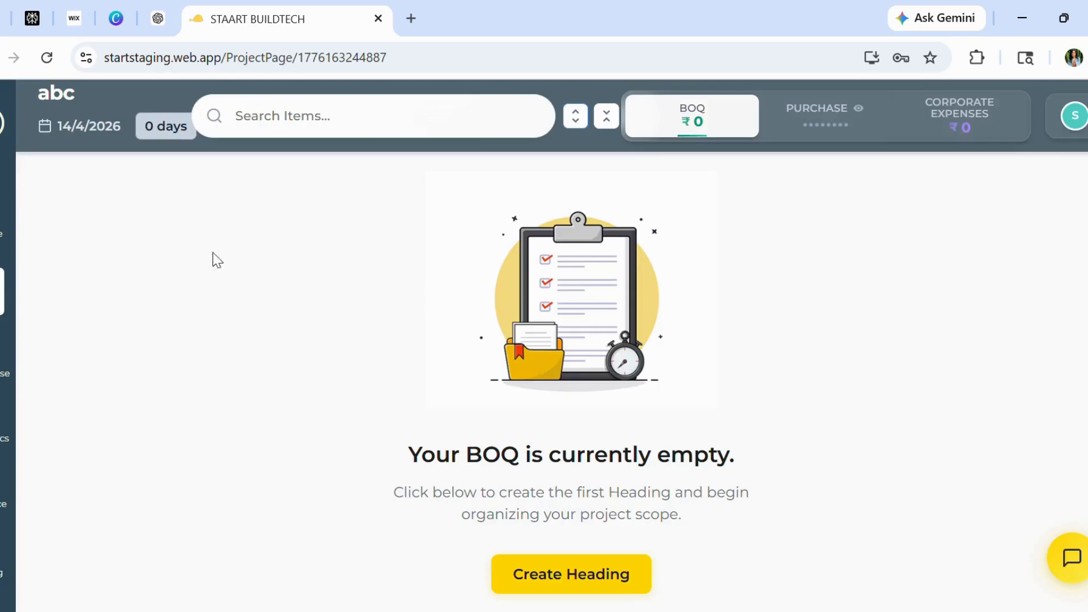
Import the LB. NAGAR CONSTRUCTION WORK BOQ Excel file from Downloads as the project's BOQ
left_click(2, 123)
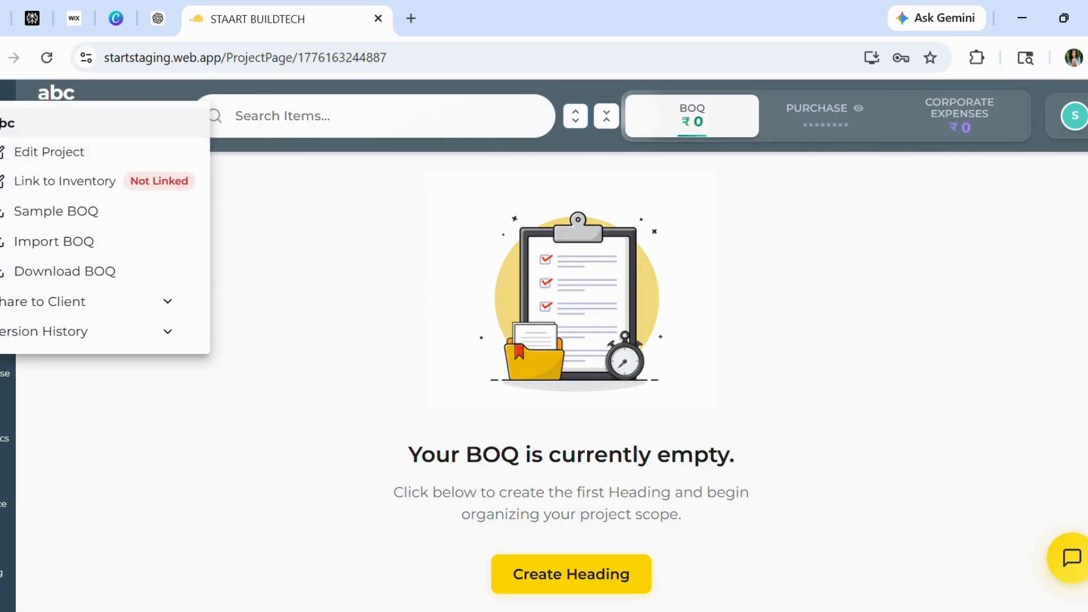
left_click(58, 243)
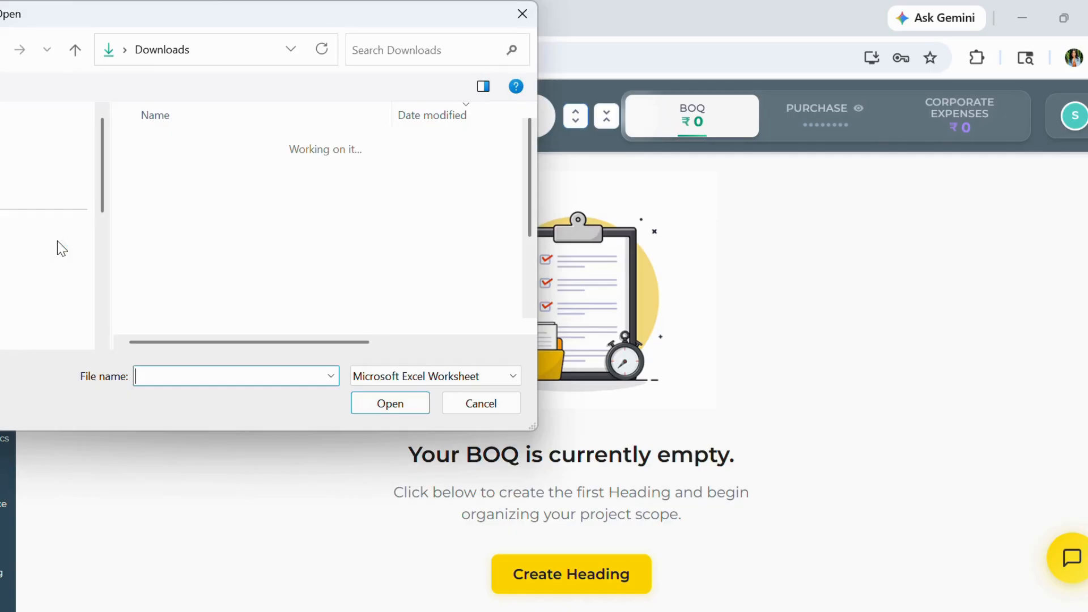
left_click(211, 168)
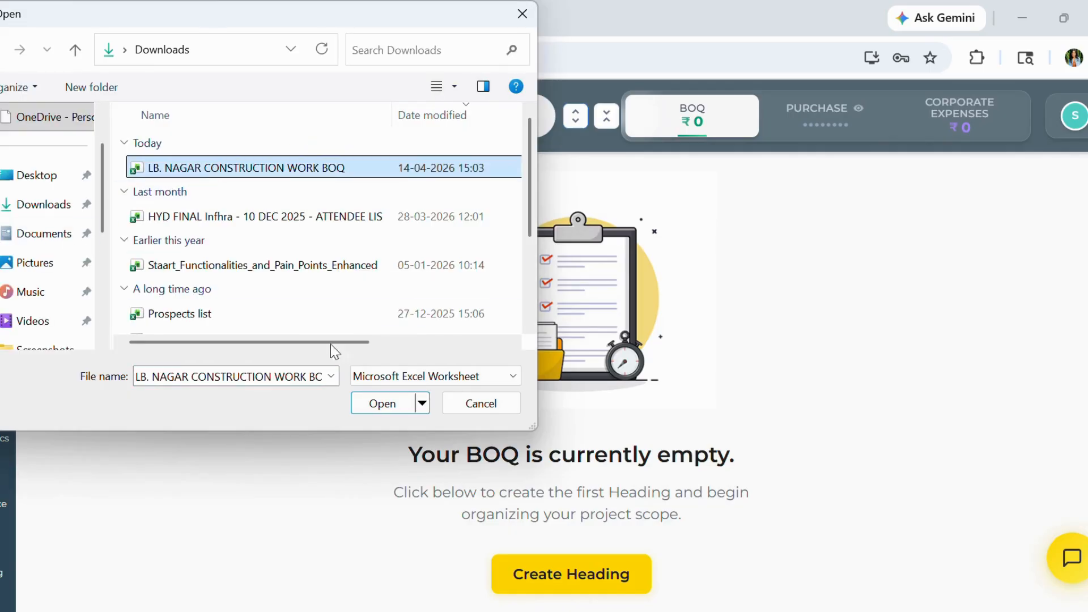
left_click(377, 405)
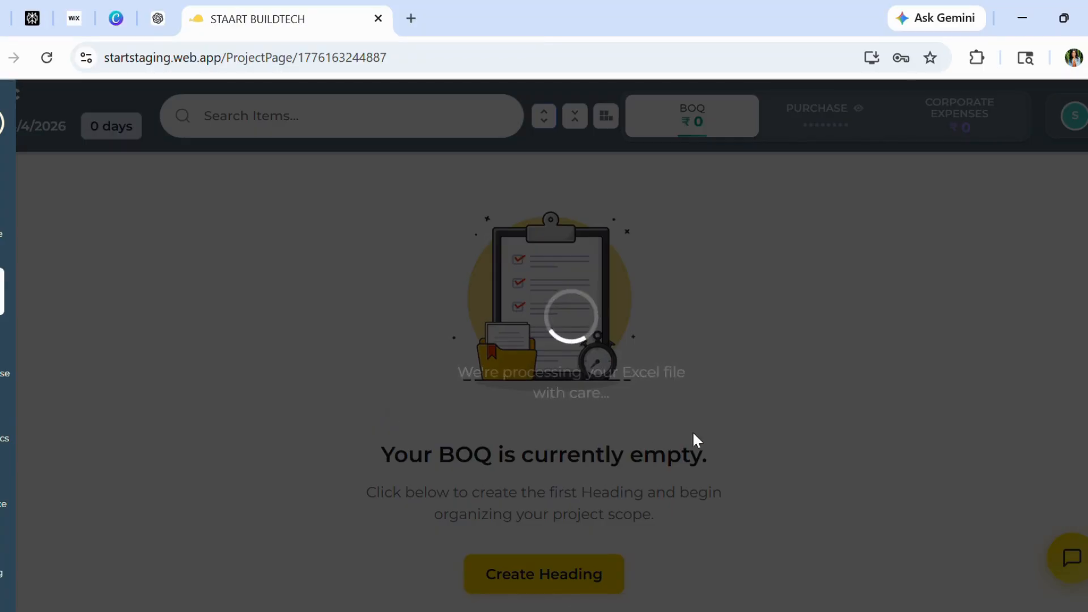
Switch to Excel and review the LB. NAGAR CONSTRUCTION WORK BOQ spreadsheet's sections, quantities and grand total
left_click(717, 610)
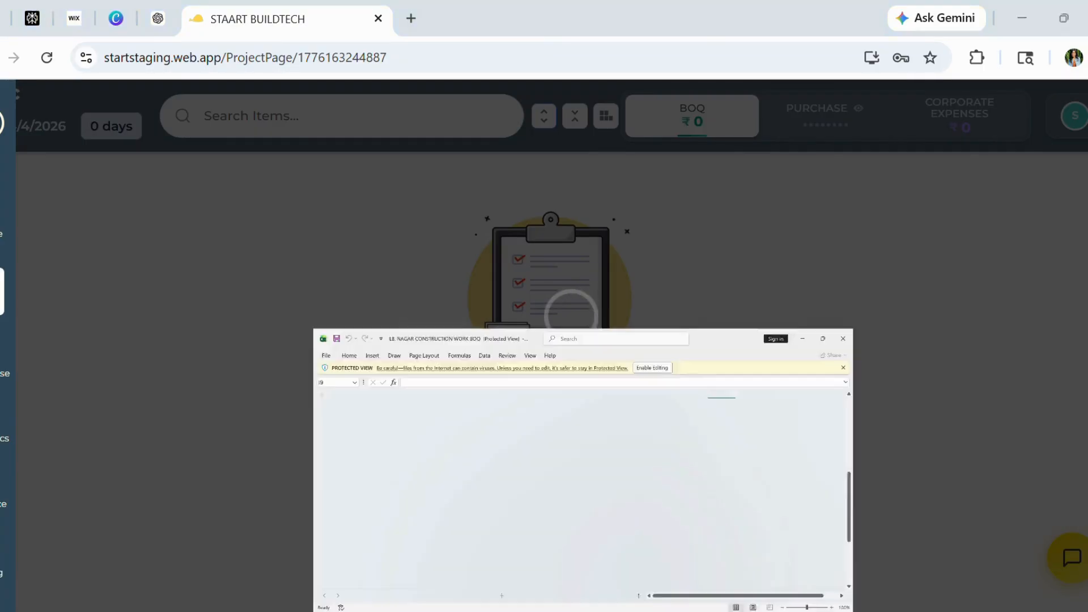
scroll(342, 399, "up", 10)
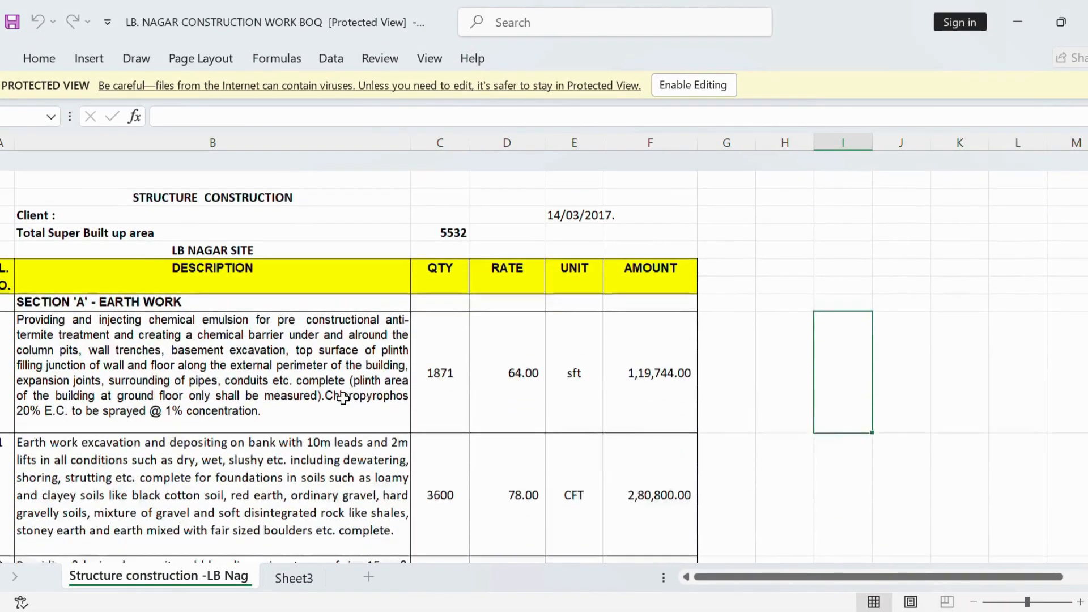
scroll(343, 398, "down", 8)
scroll(342, 398, "down", 10)
scroll(343, 395, "up", 20)
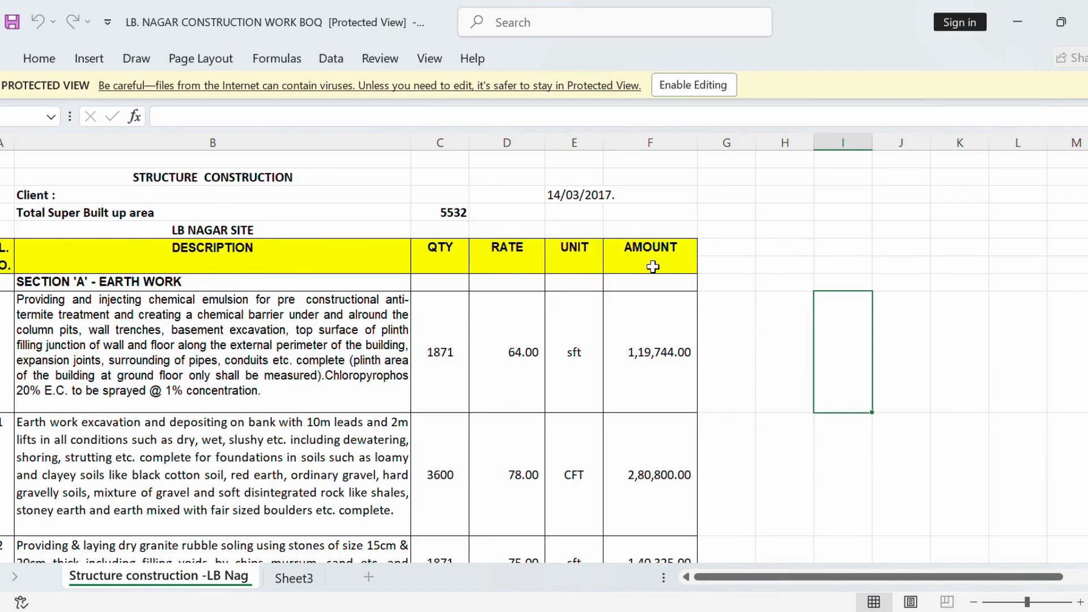
left_click(783, 306)
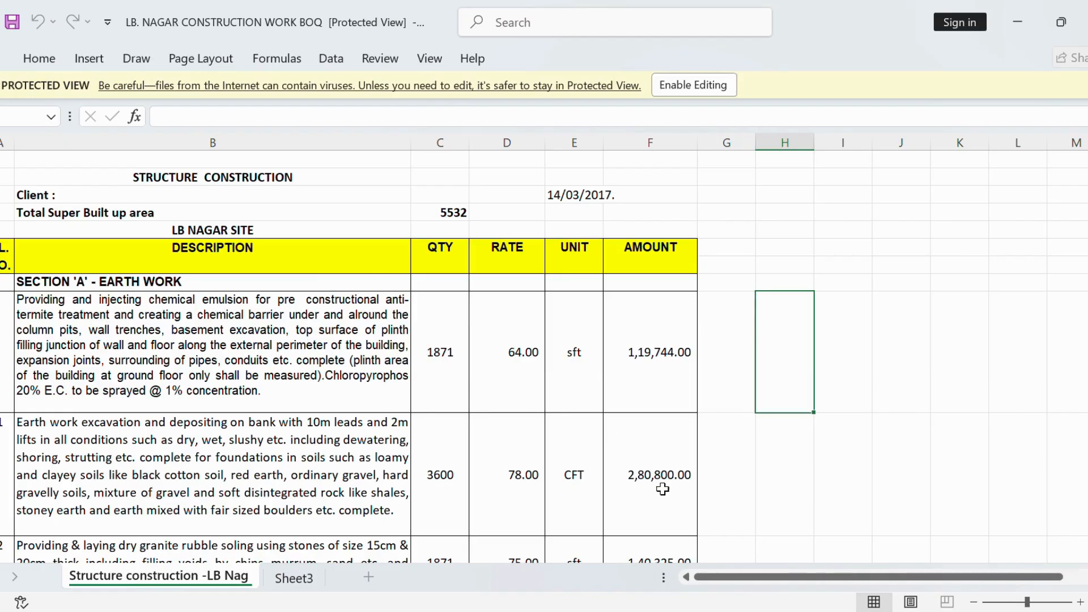
scroll(571, 425, "down", 15)
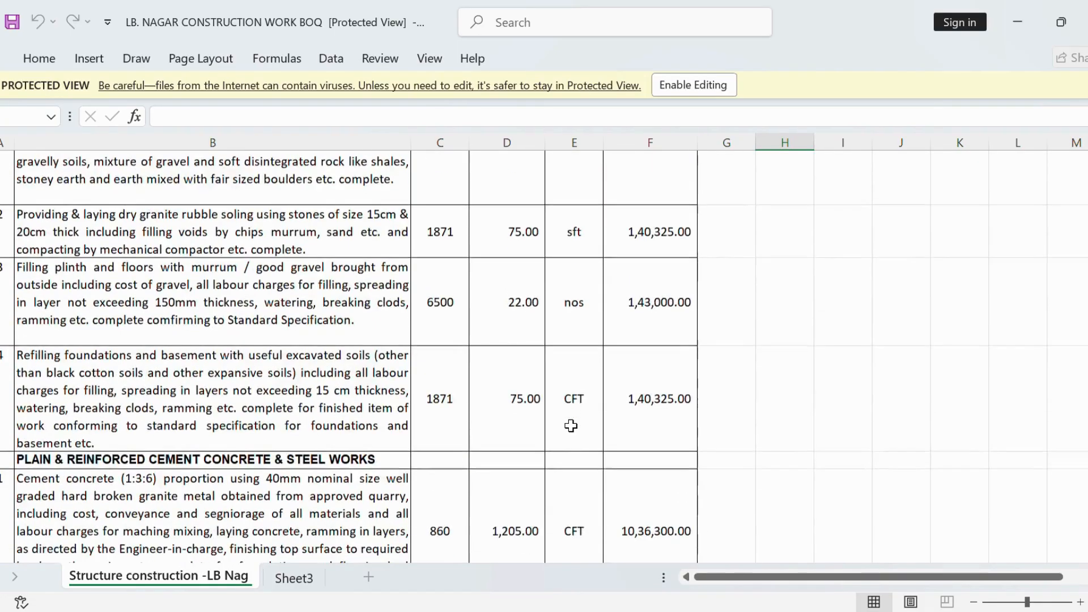
scroll(570, 426, "down", 1)
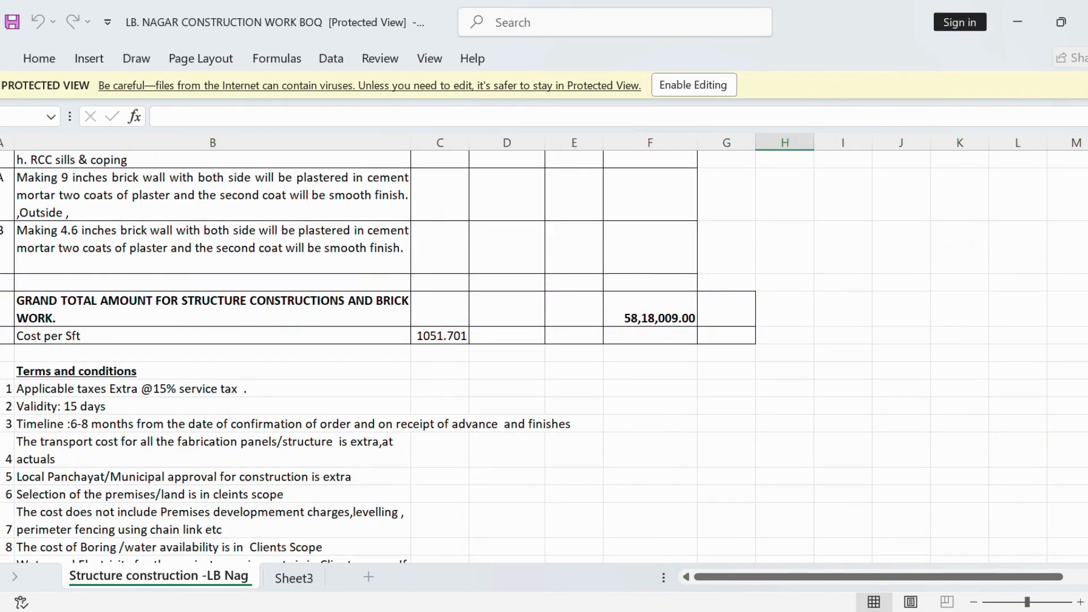
left_click(677, 610)
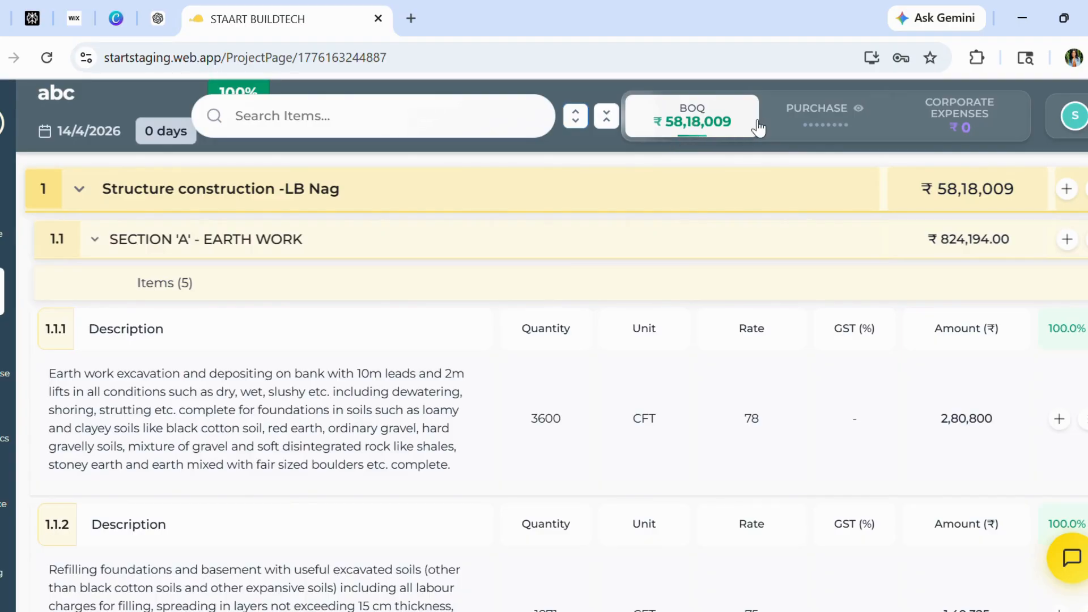
Open the Corporate Expenses panel and its Add New Expense form to view the fields, then close both
left_click(962, 119)
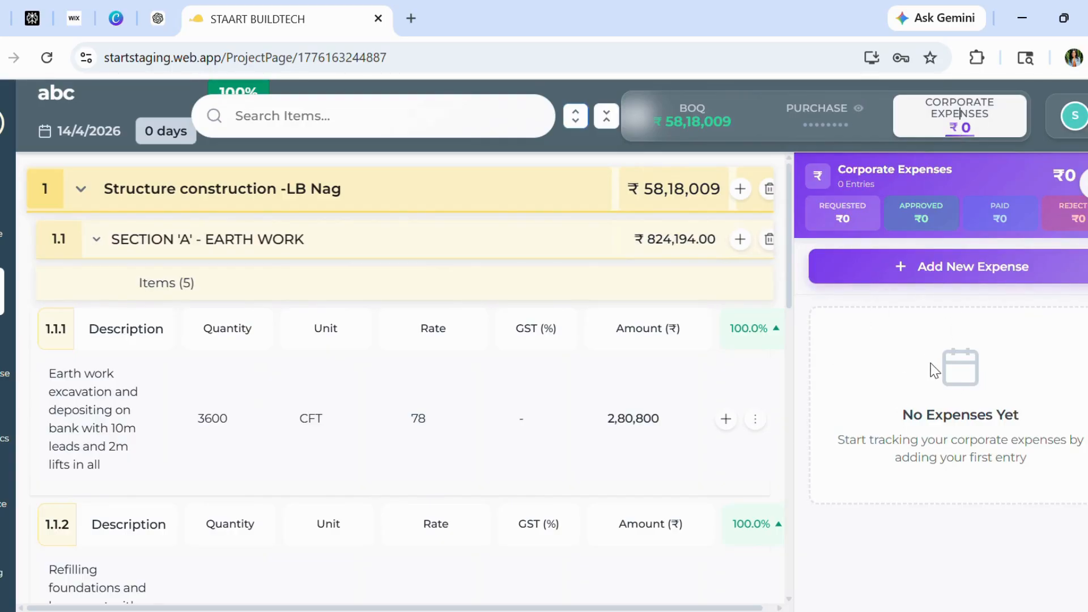
left_click(922, 266)
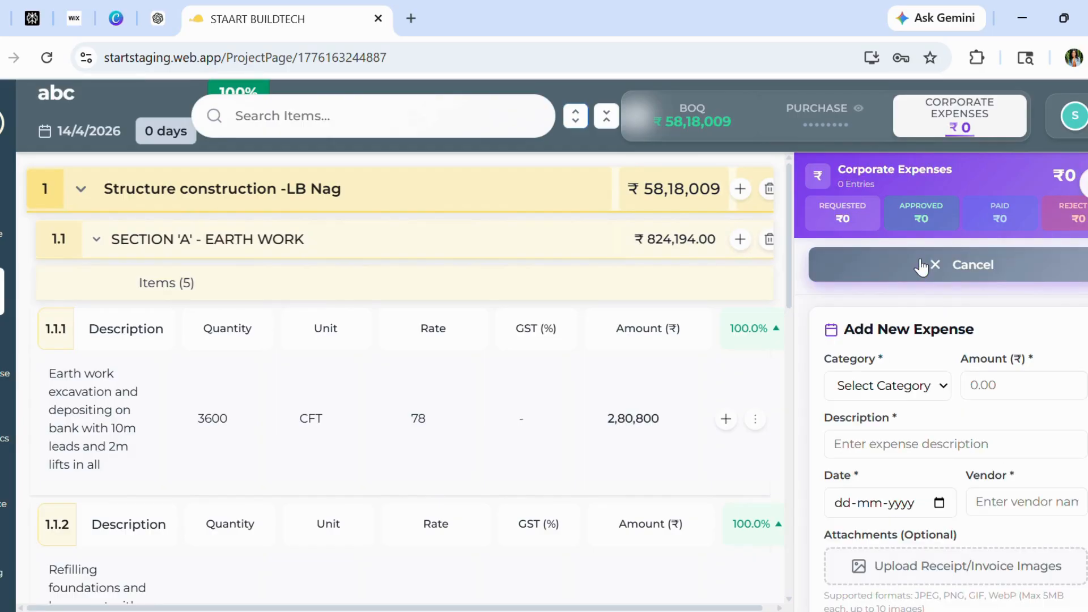
left_click(938, 384)
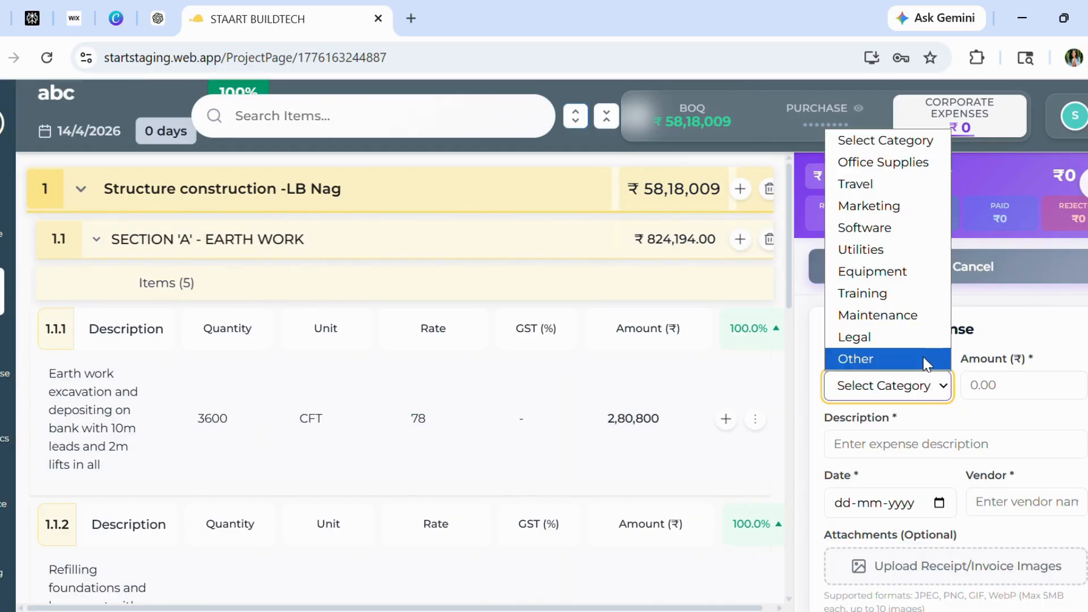
left_click(922, 400)
scroll(941, 428, "down", 5)
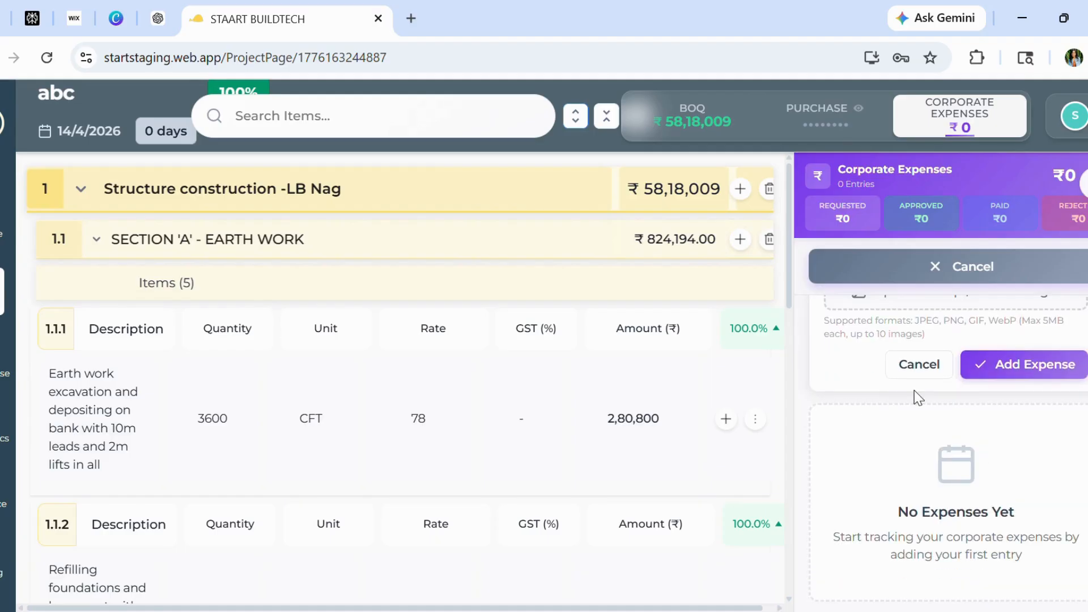
scroll(941, 428, "up", 2)
scroll(955, 441, "up", 3)
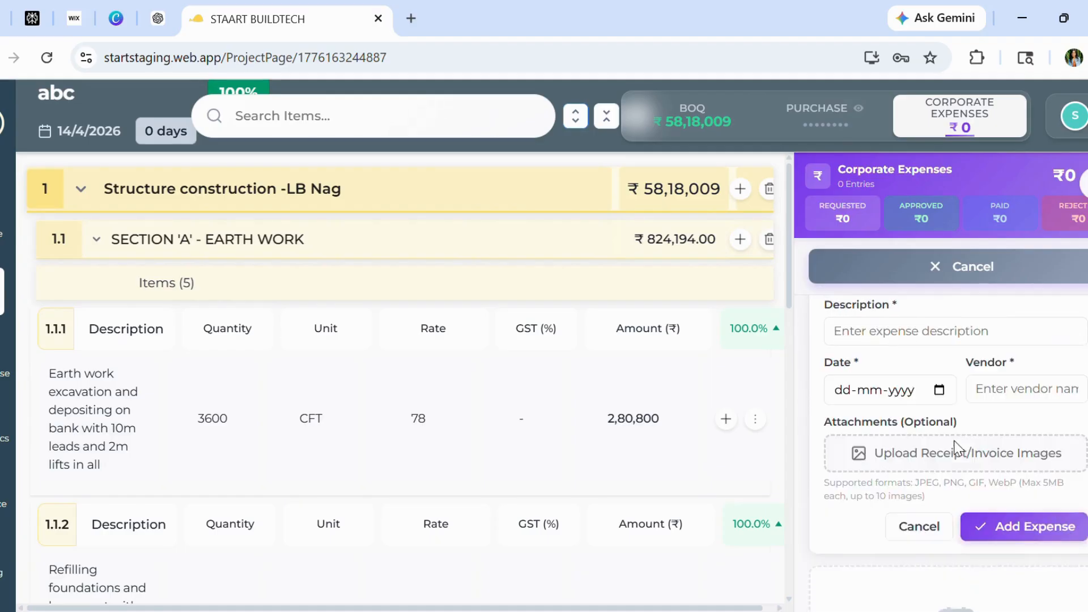
left_click(918, 267)
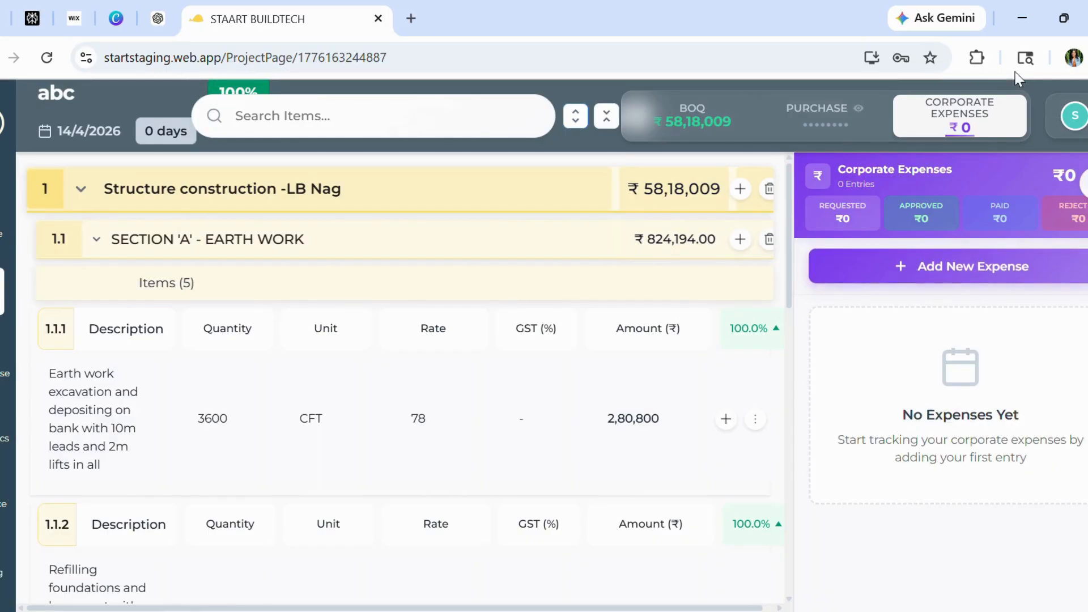
left_click(1086, 183)
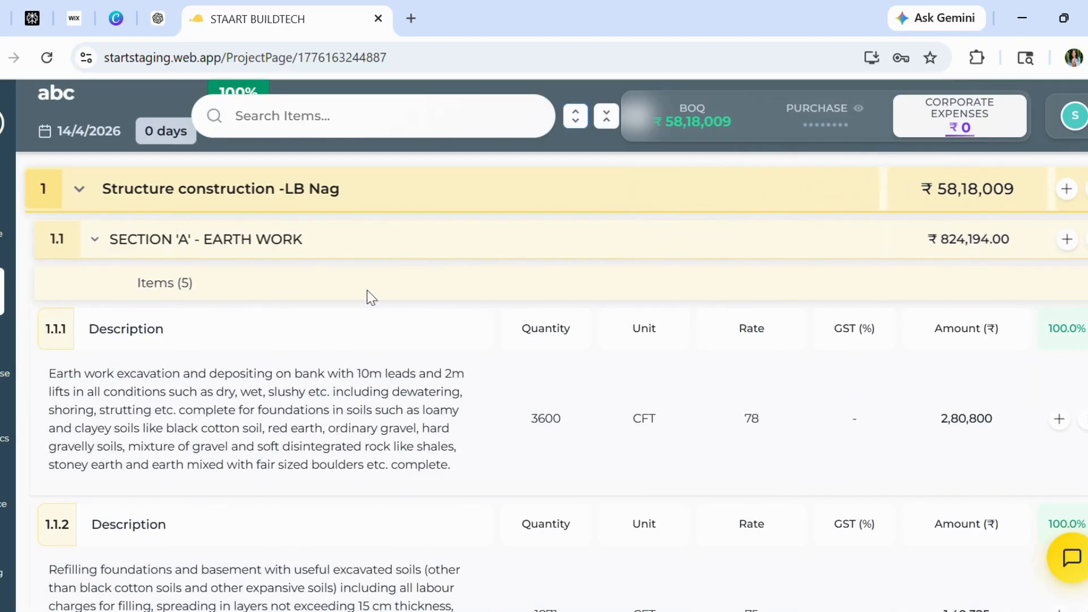
Expand the PLAIN & REINFORCED CEMENT CONCRETE & STEEL WORKS section of the imported BOQ and browse its items
scroll(438, 272, "down", 5)
scroll(441, 272, "down", 6)
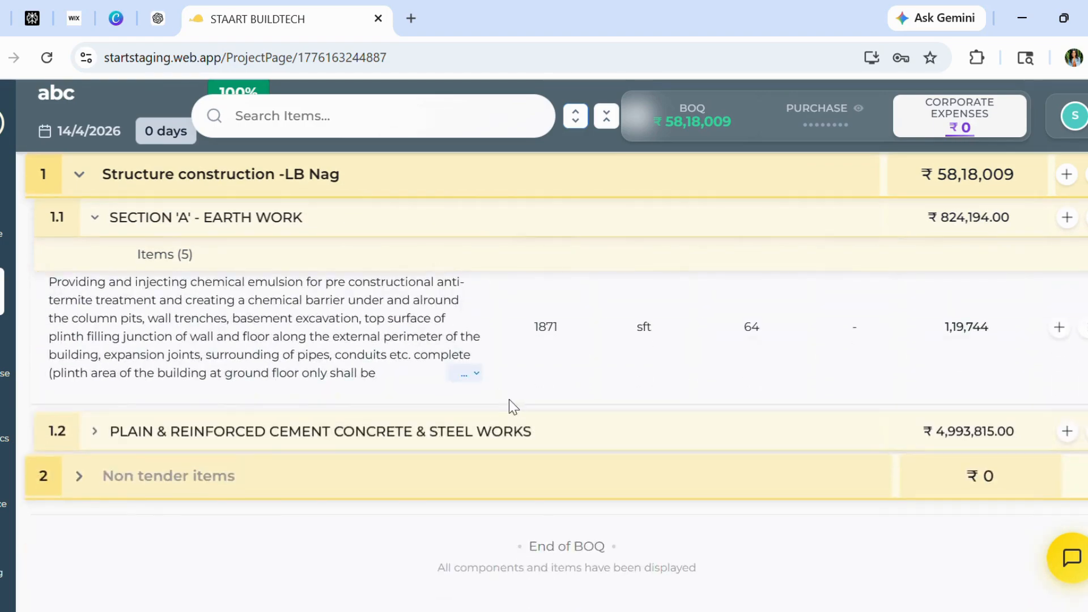
scroll(510, 402, "up", 12)
scroll(510, 408, "down", 7)
scroll(511, 407, "down", 5)
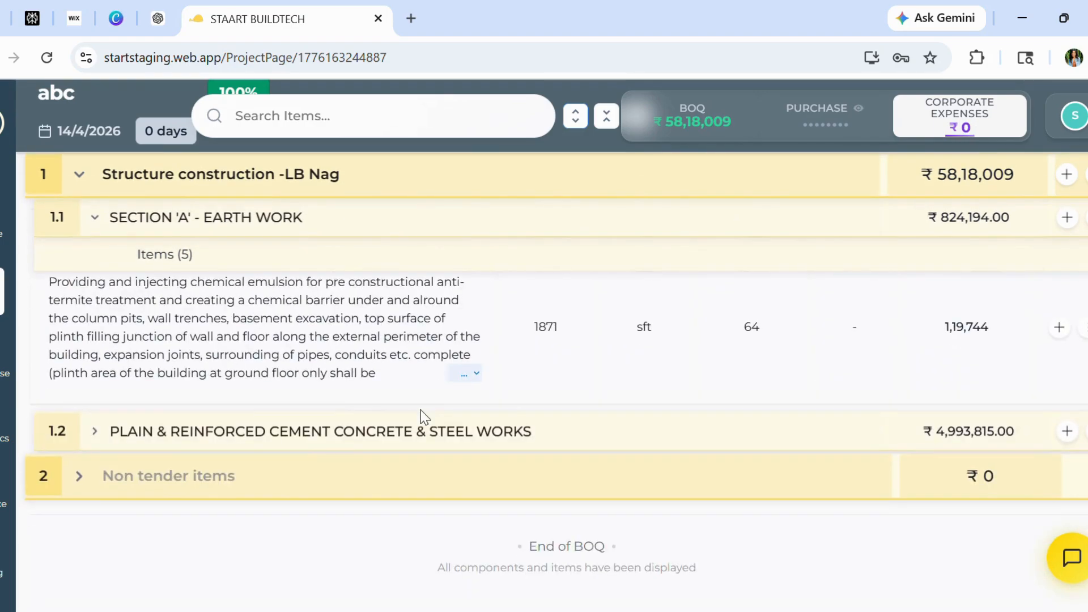
left_click(311, 432)
left_click(95, 434)
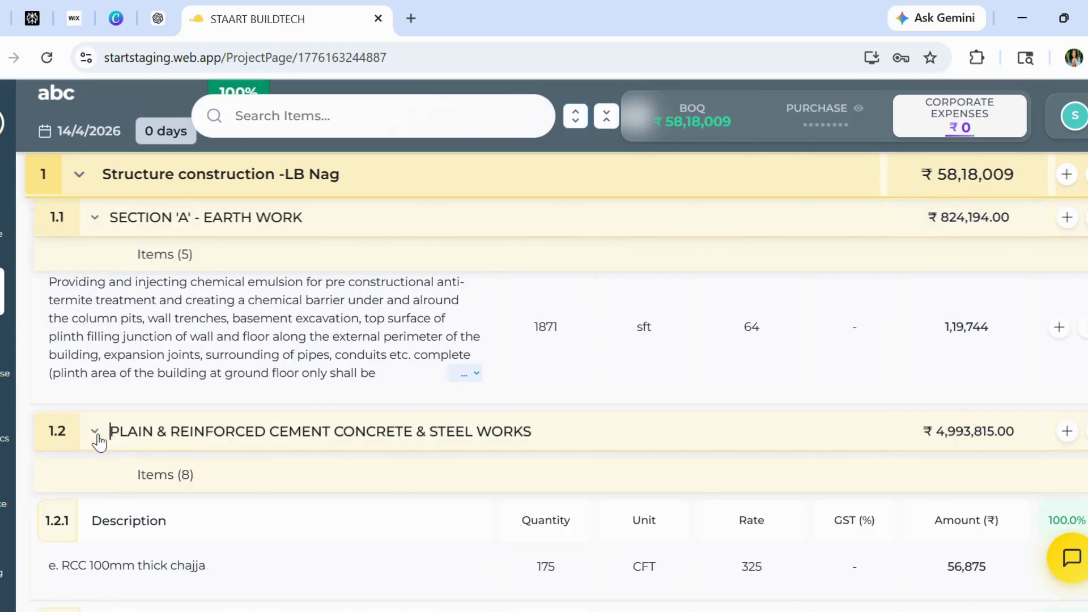
scroll(567, 459, "down", 4)
scroll(567, 460, "down", 1)
scroll(567, 460, "up", 2)
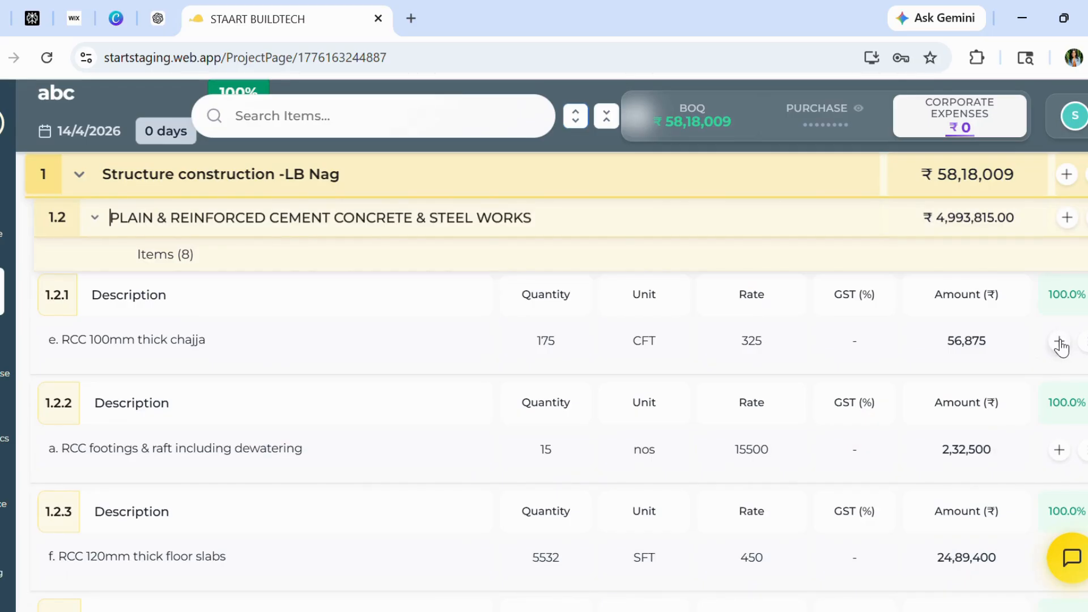
scroll(894, 359, "down", 2)
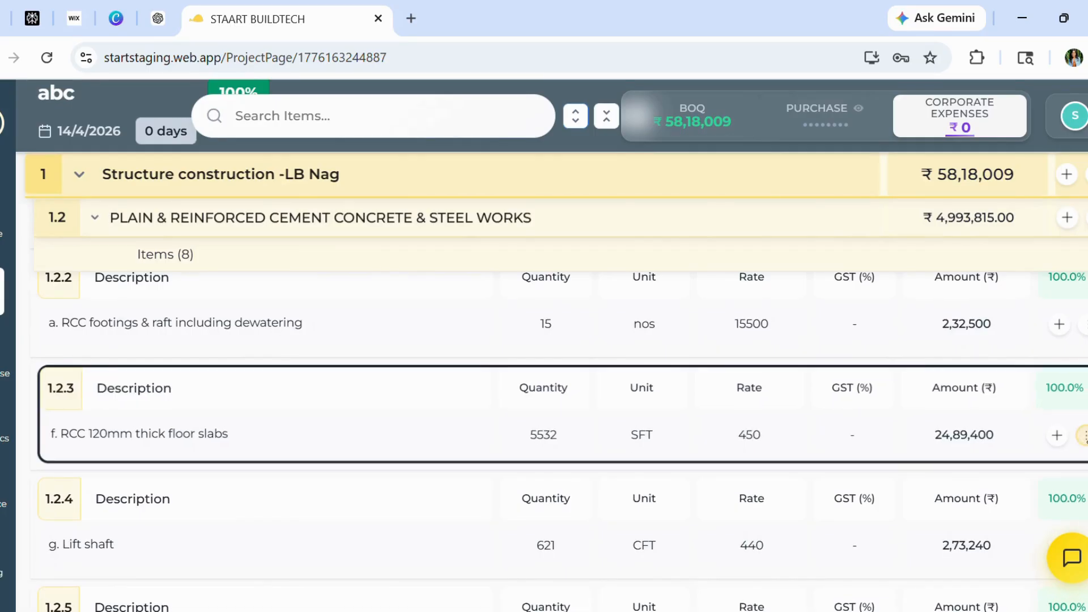
Try to add a work item to the RCC 120mm thick floor slabs item
left_click(1059, 432)
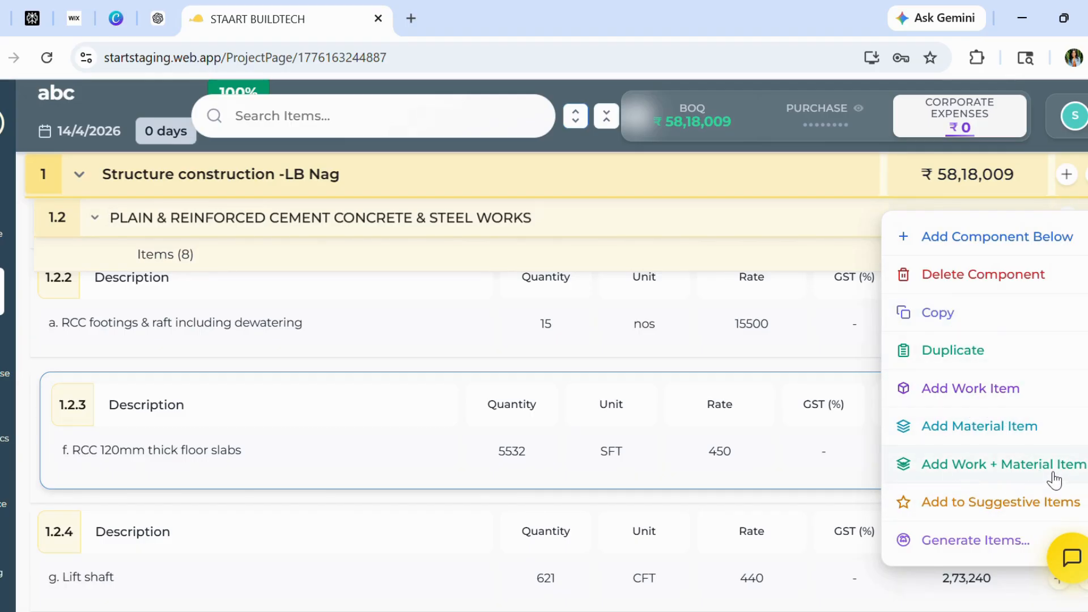
left_click(971, 390)
scroll(939, 380, "up", 1)
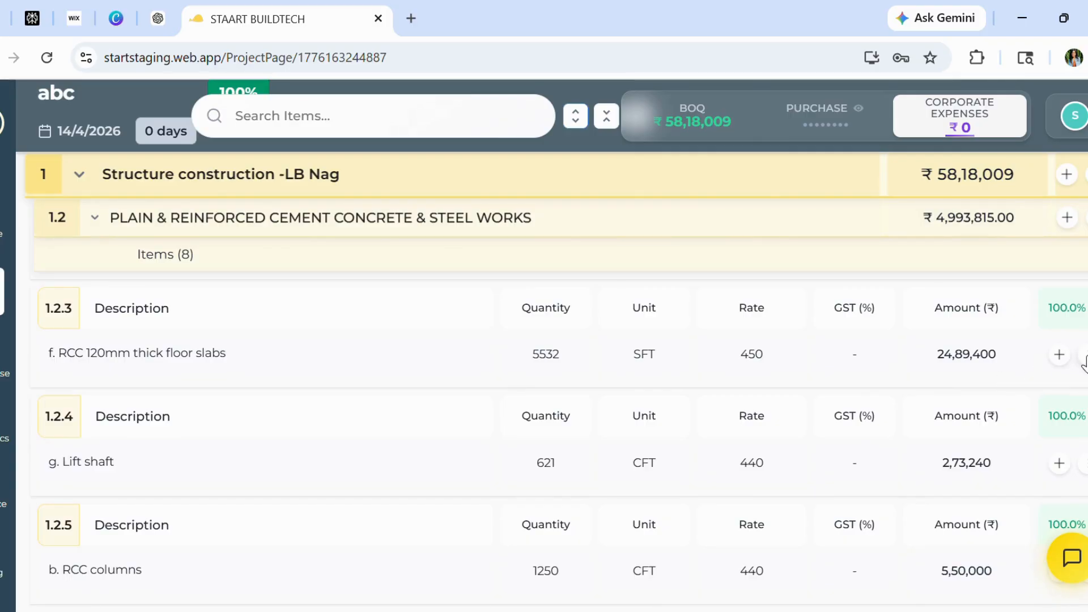
Add a material item under the RCC 120mm thick floor slabs item with category Redbrick and description "redbrick masonary"
left_click(1084, 356)
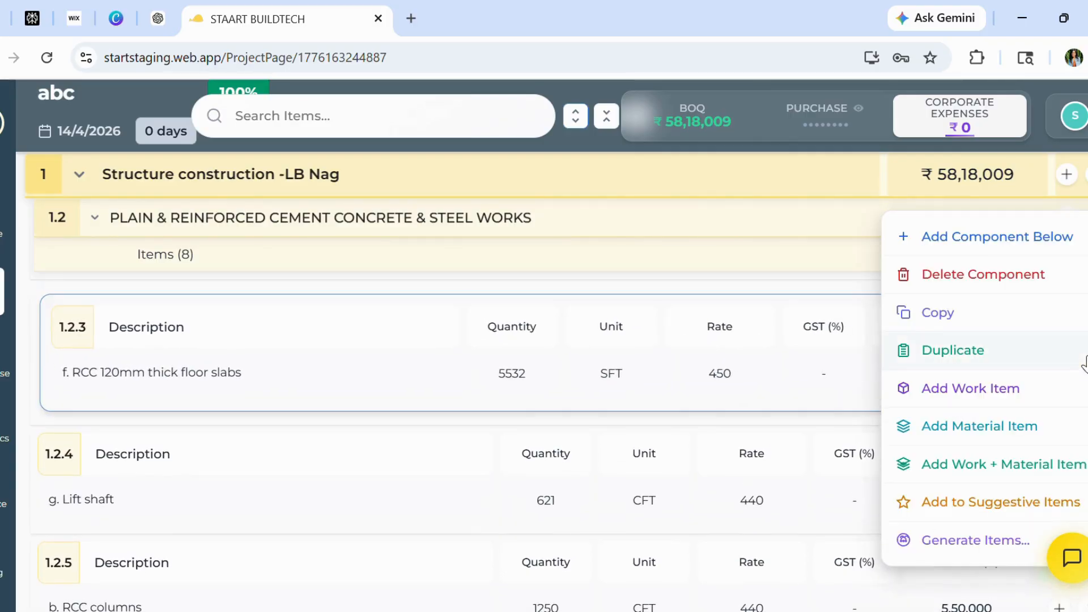
left_click(950, 430)
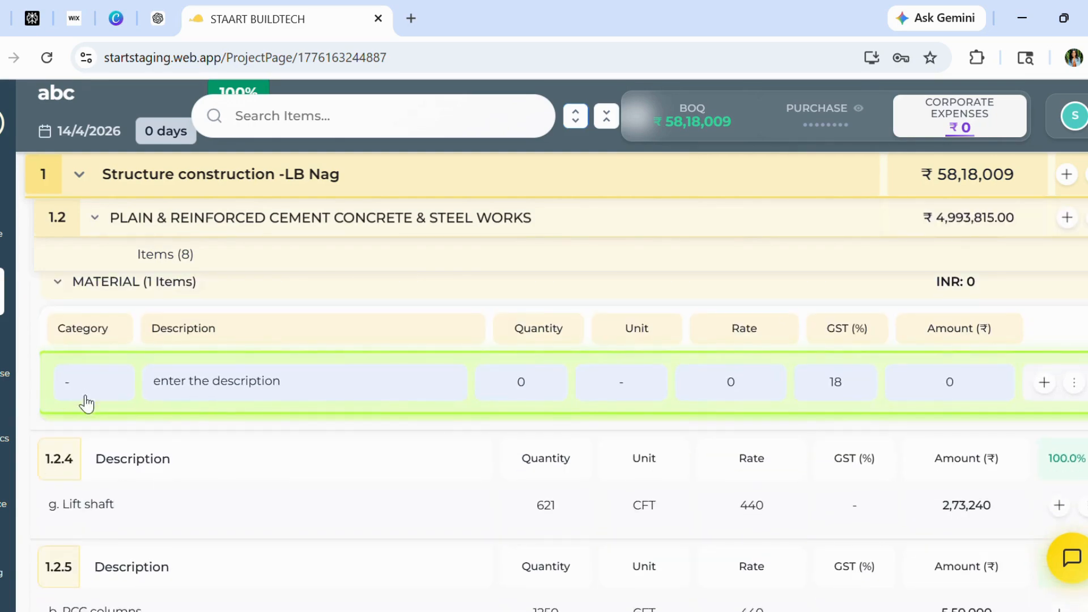
left_click(78, 391)
type("b")
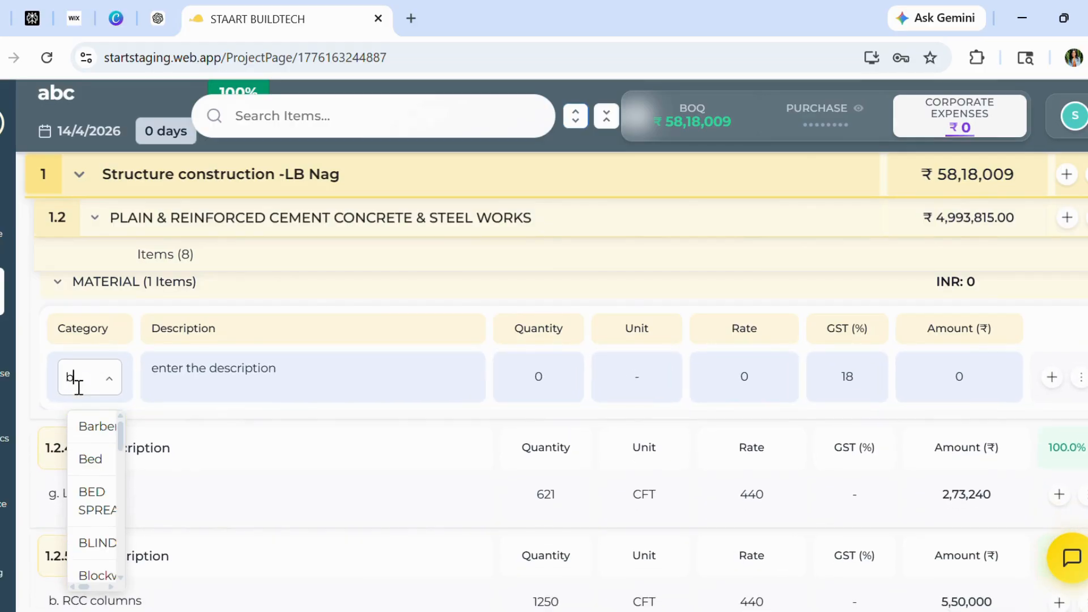
type("rick")
left_click(94, 460)
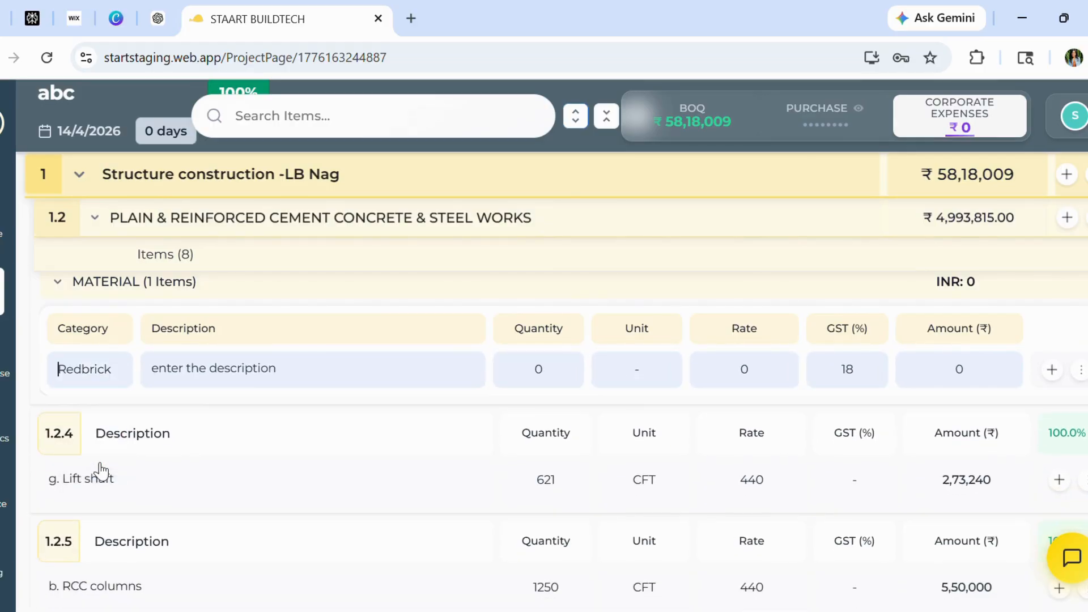
left_click(235, 379)
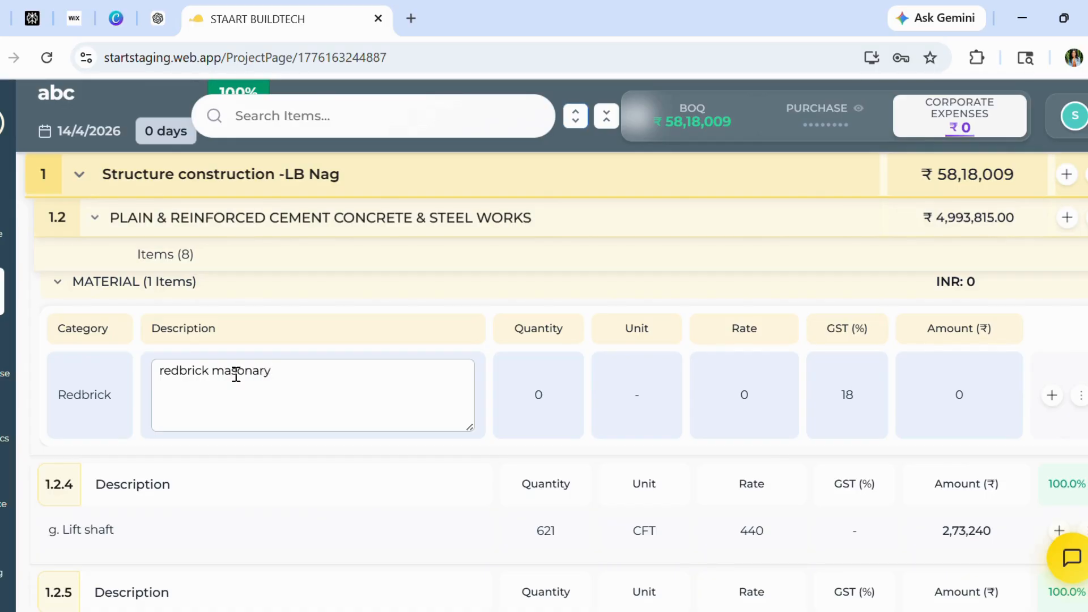
Set the redbrick material's quantity to 100, unit to numbers and rate to 15
left_click(539, 397)
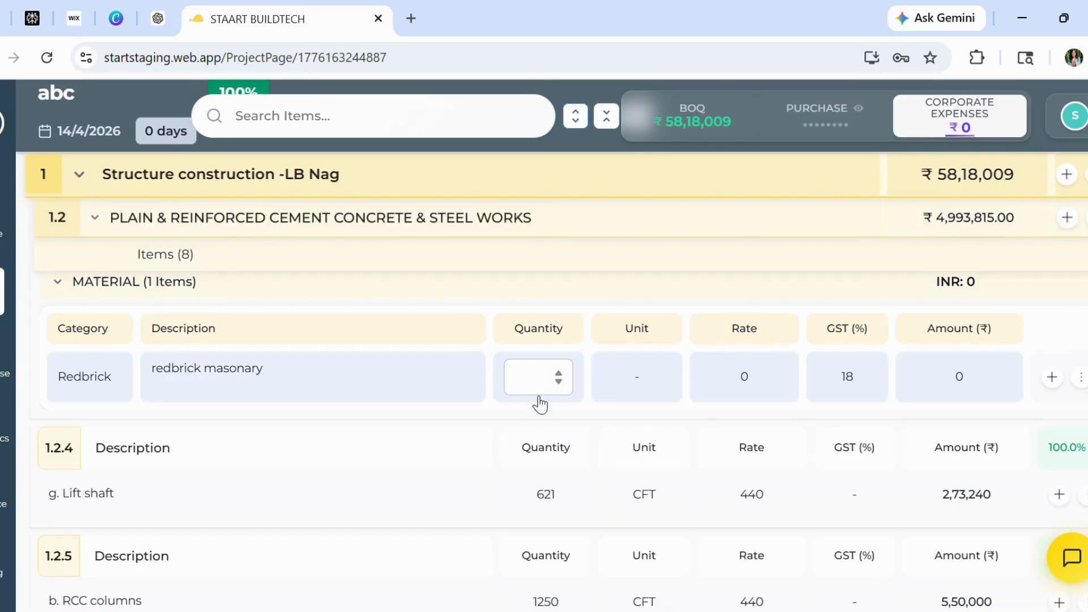
scroll(631, 401, "up", 2)
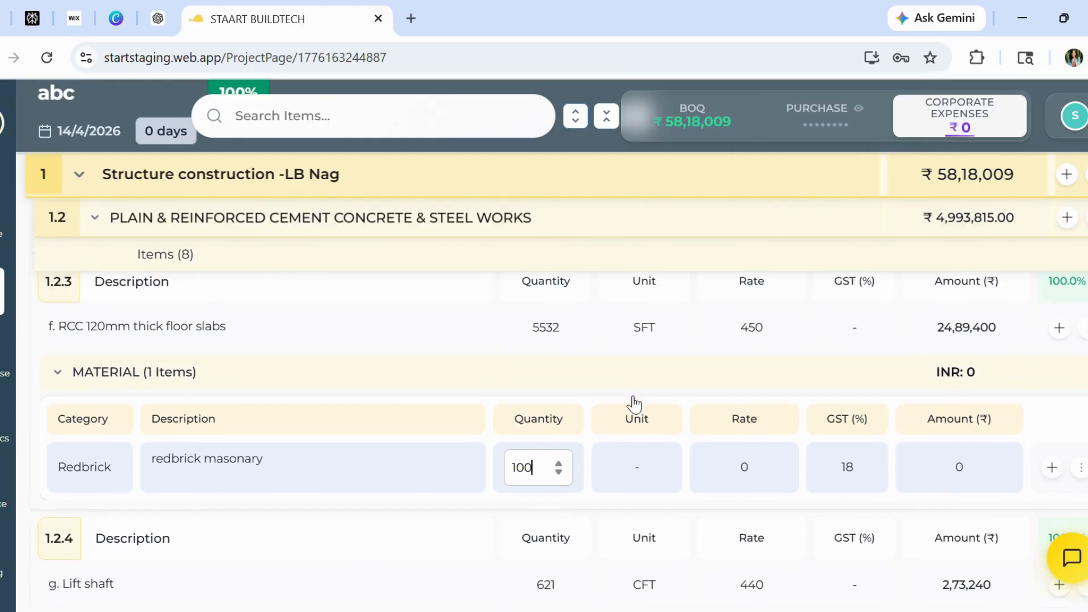
left_click(647, 475)
type("num")
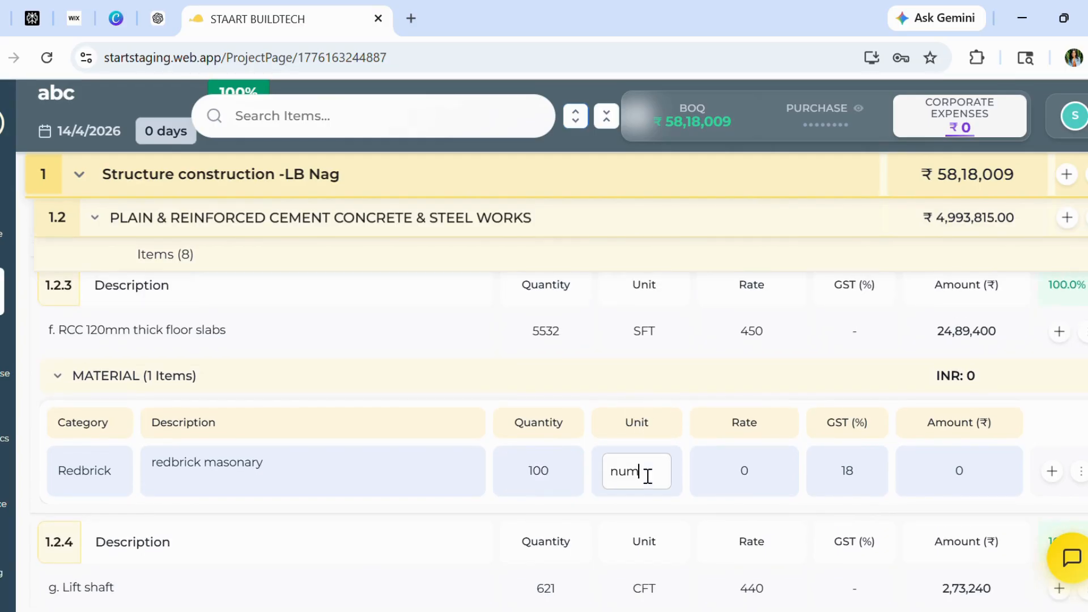
type("bers")
left_click(748, 468)
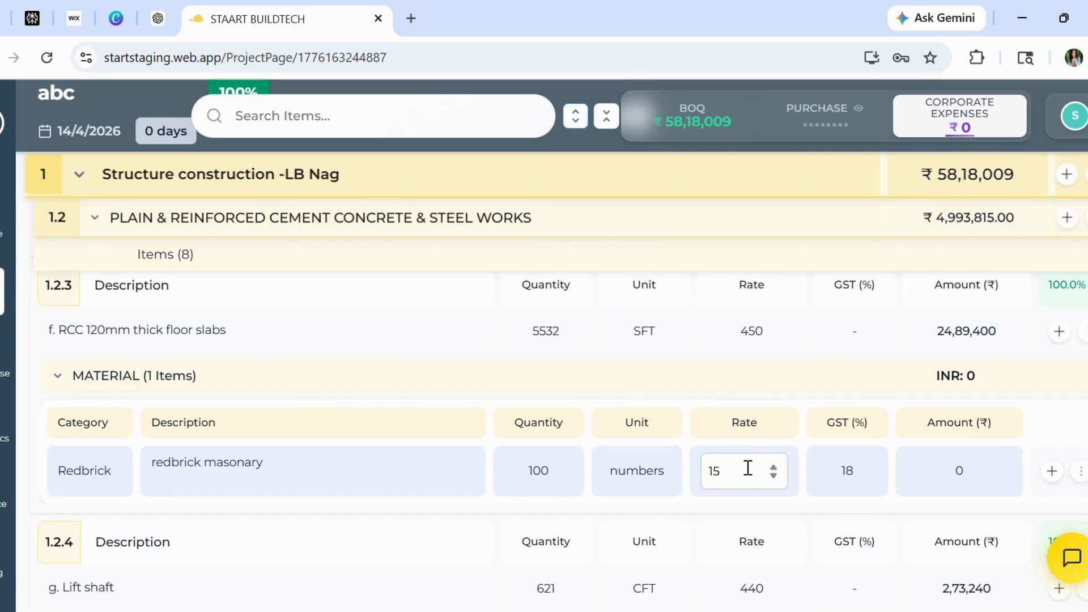
left_click(840, 505)
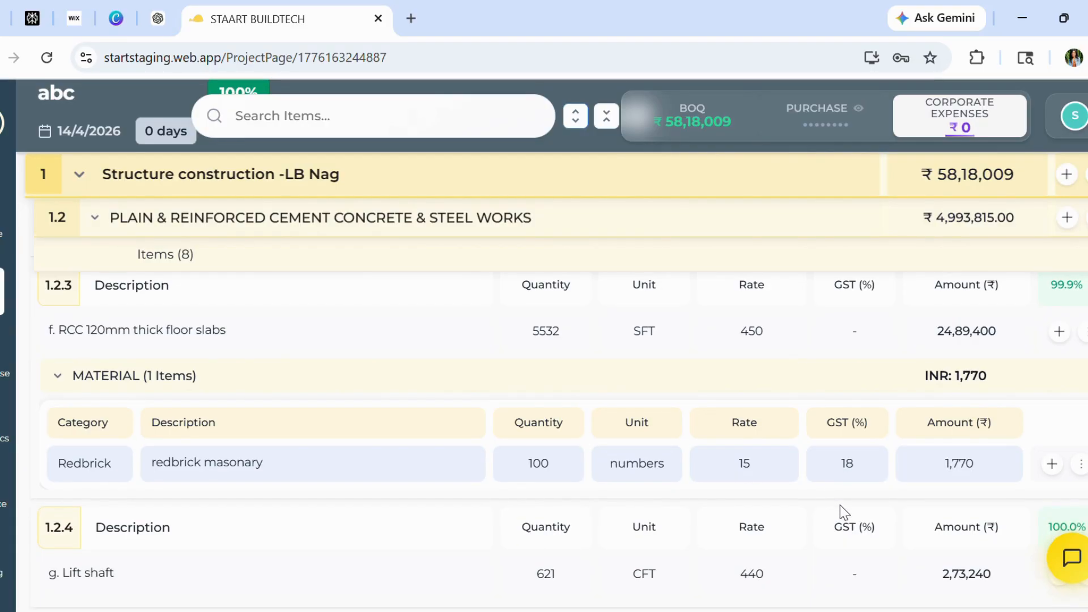
Add a work item under the floor slabs item with category Civil and Structure and description "masonary work for labour"
left_click(1082, 333)
left_click(971, 387)
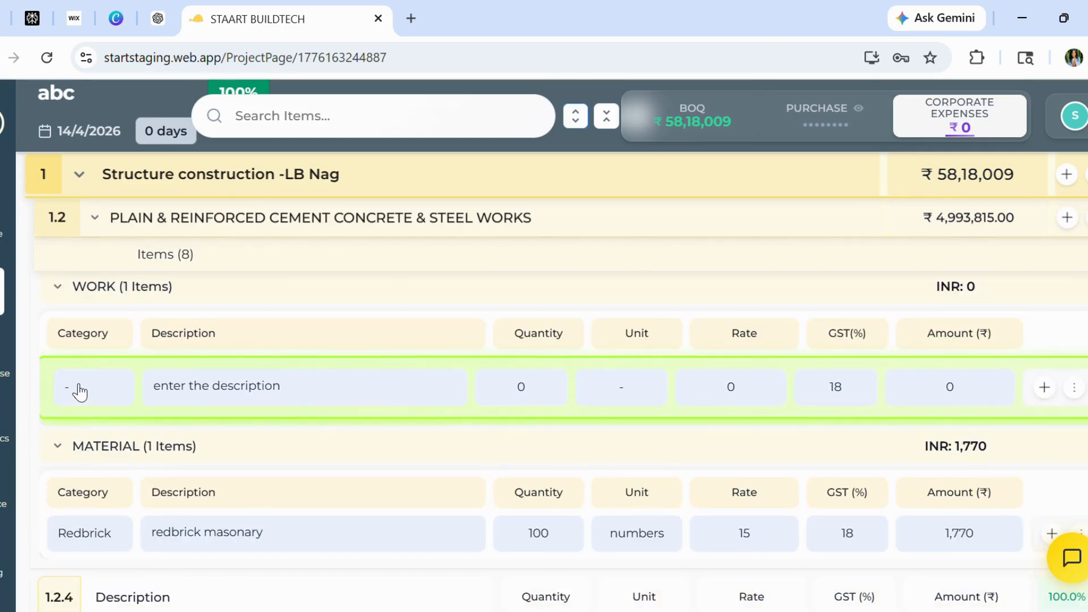
left_click(79, 386)
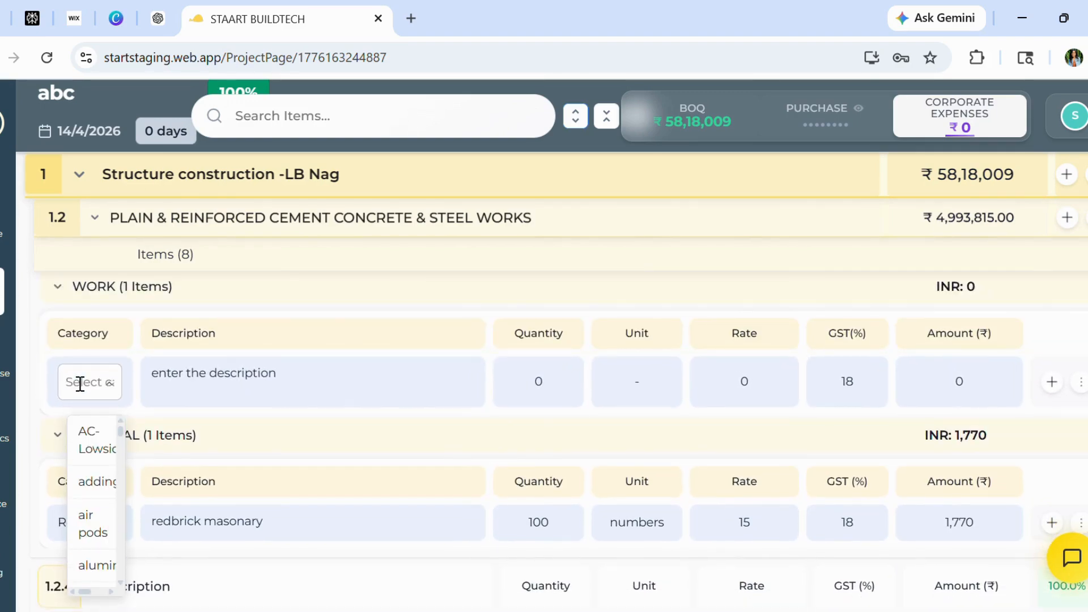
type("civ")
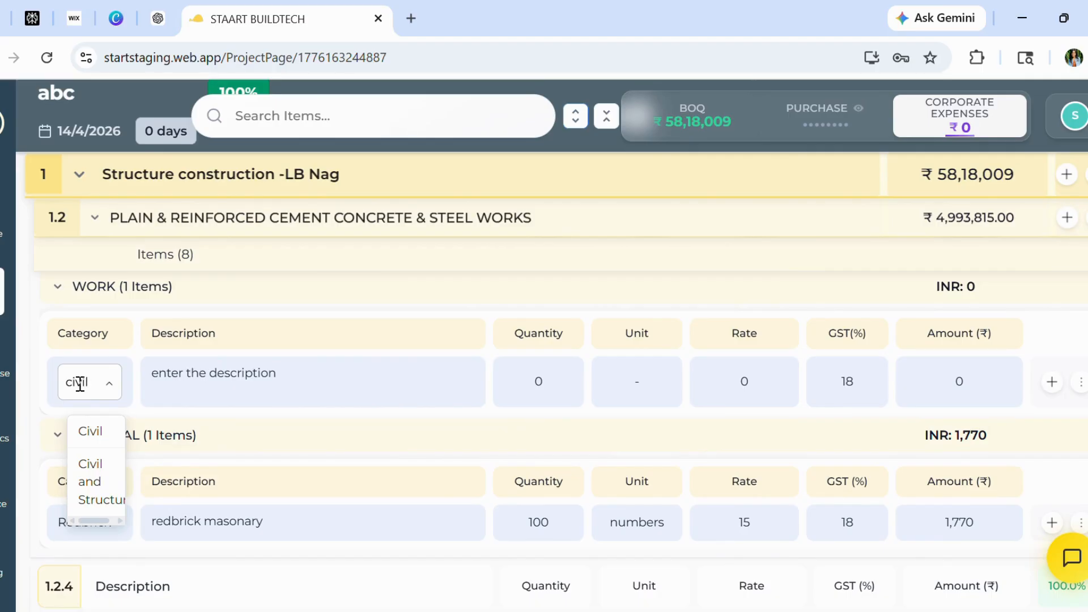
type("il")
left_click(106, 480)
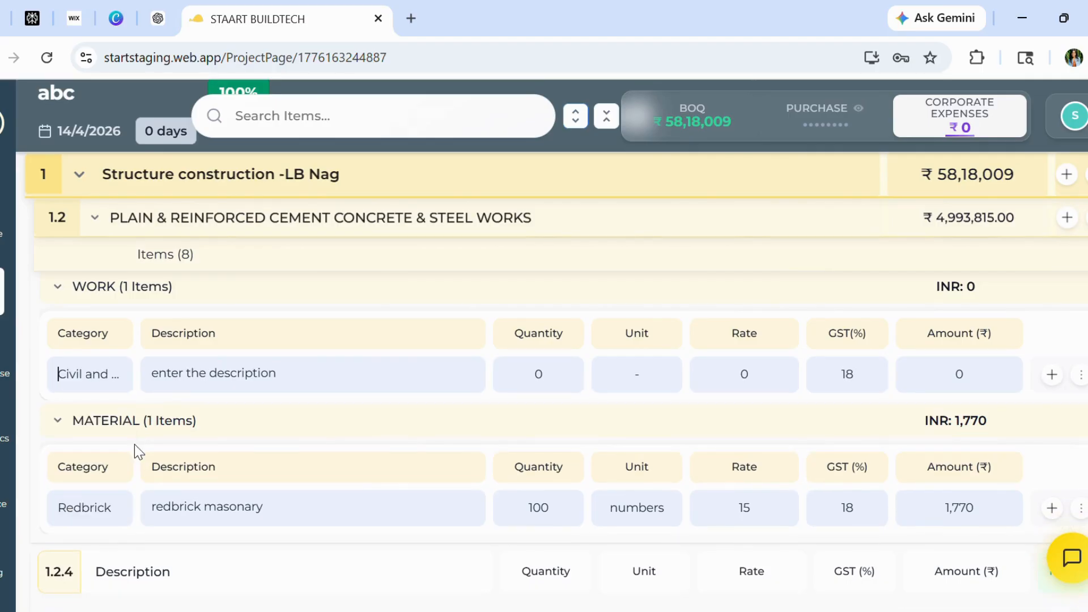
left_click(207, 374)
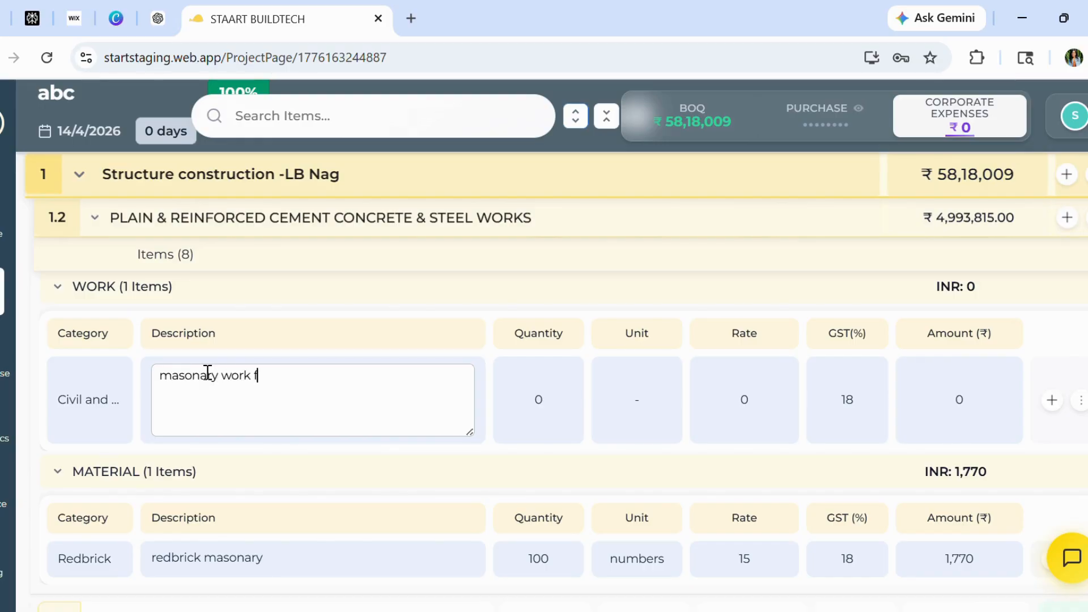
type("masonary work for labour")
Set the labour work item's quantity to 5532, unit to sft and rate to 90
left_click(517, 413)
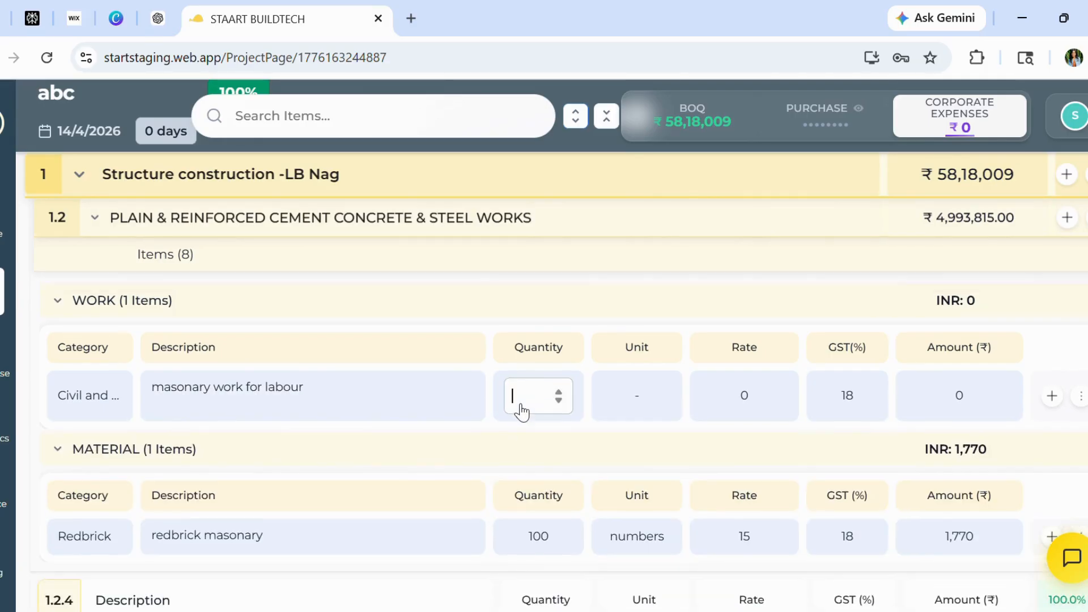
type("5")
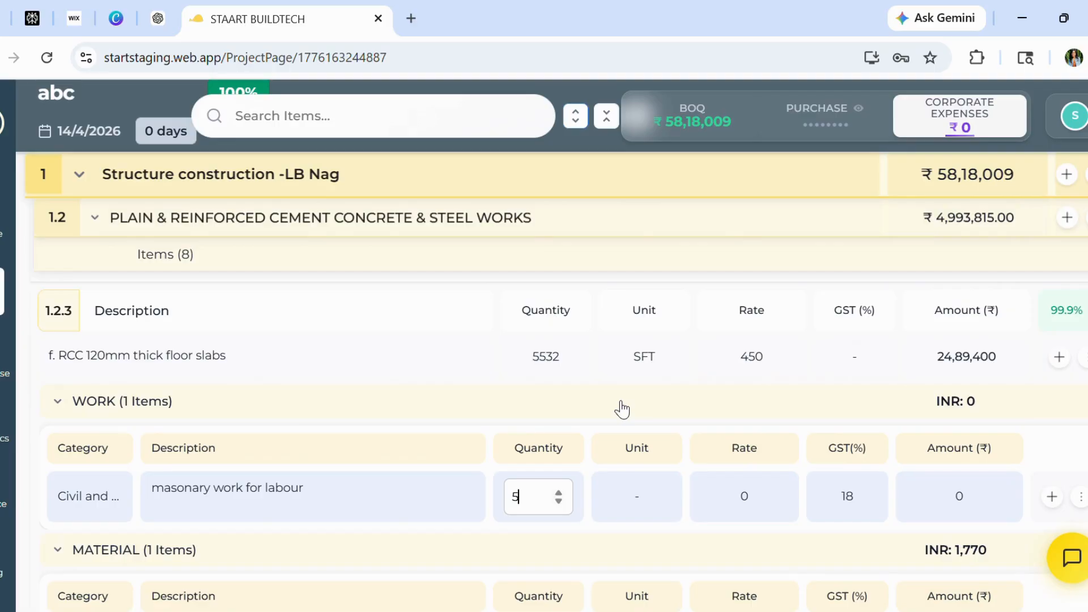
type("532")
left_click(637, 498)
type("sft")
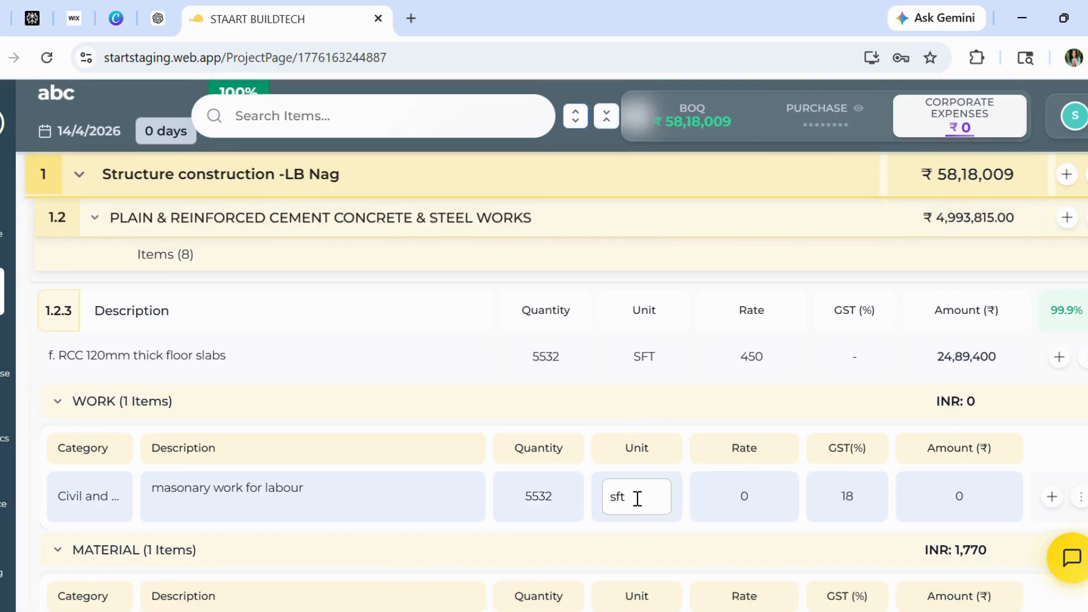
left_click(738, 492)
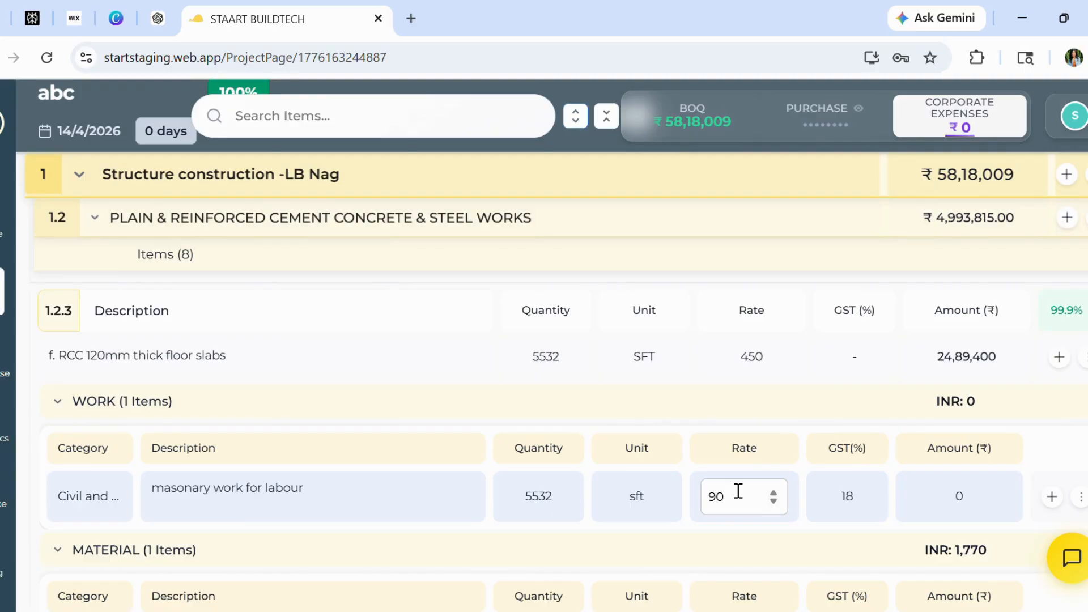
key("Return")
Scroll through the floor slab item's new work and material entries and the section's other items
scroll(940, 479, "down", 2)
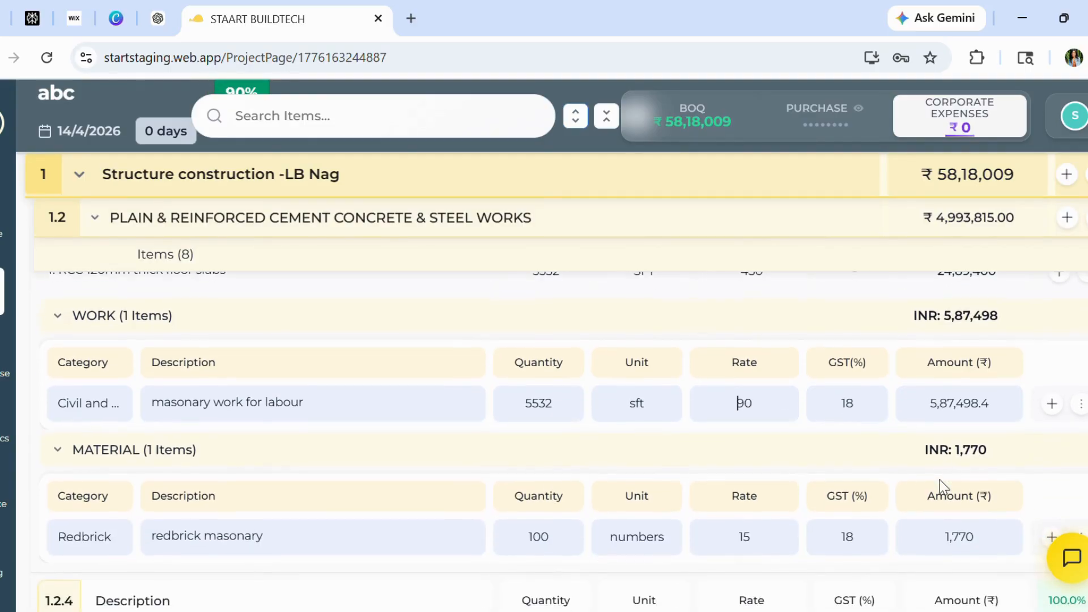
scroll(547, 394, "down", 3)
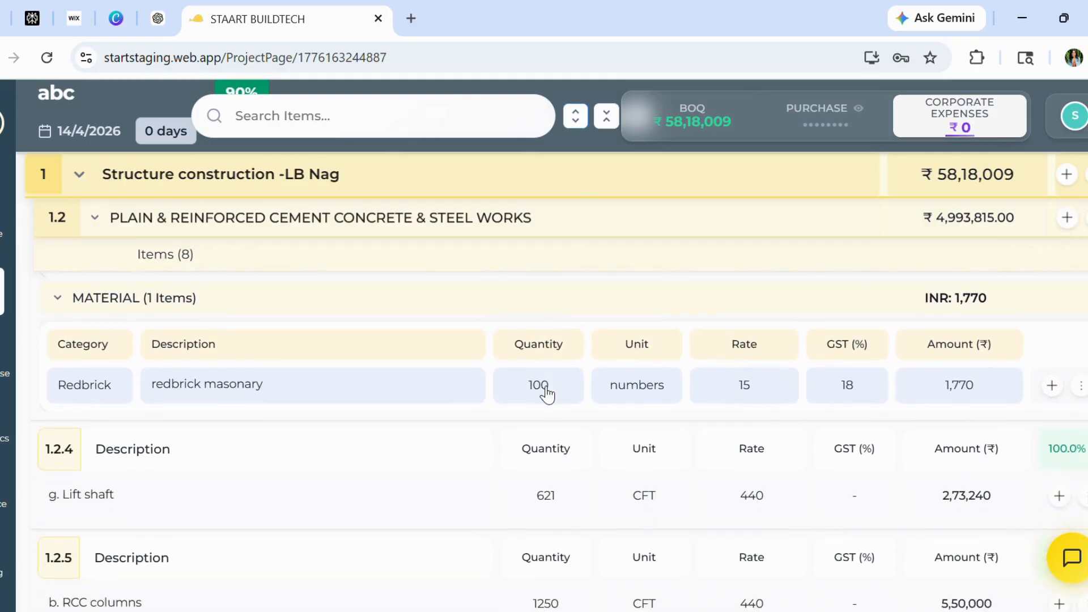
scroll(547, 394, "down", 3)
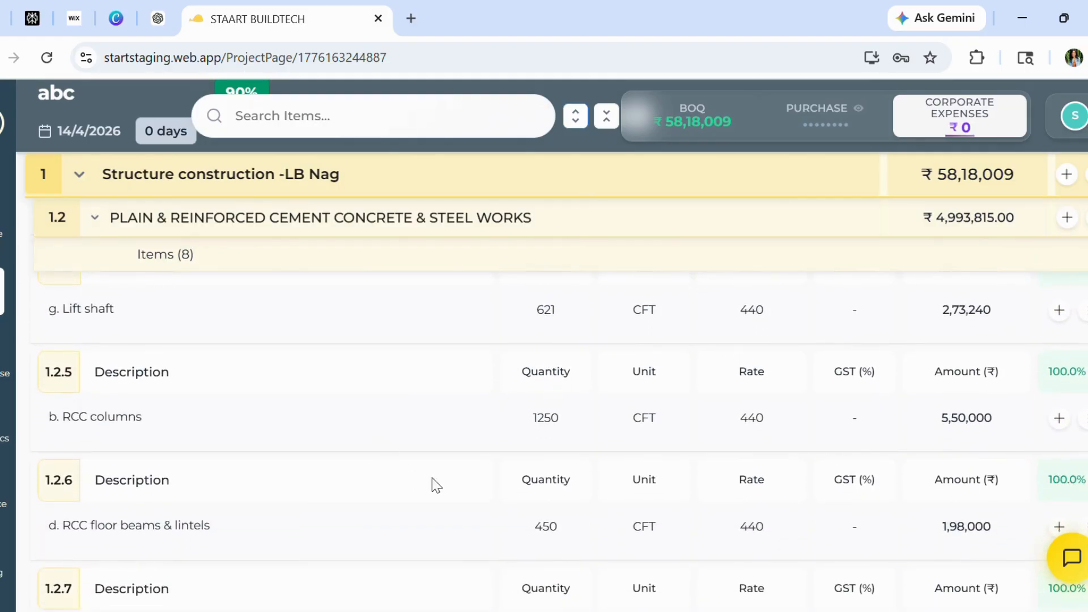
scroll(447, 486, "down", 4)
scroll(447, 486, "up", 10)
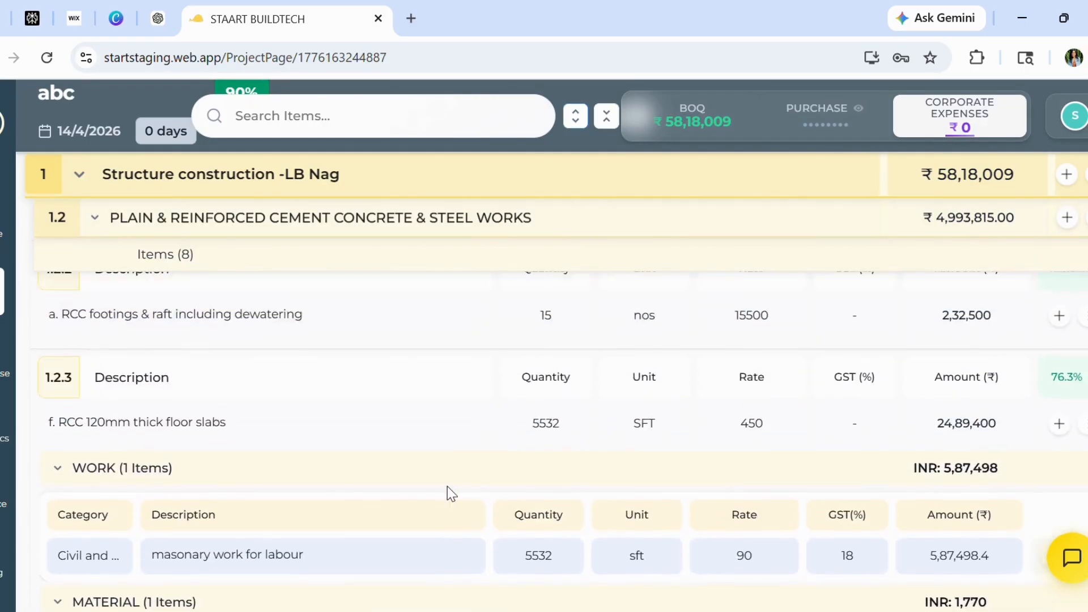
scroll(447, 487, "up", 3)
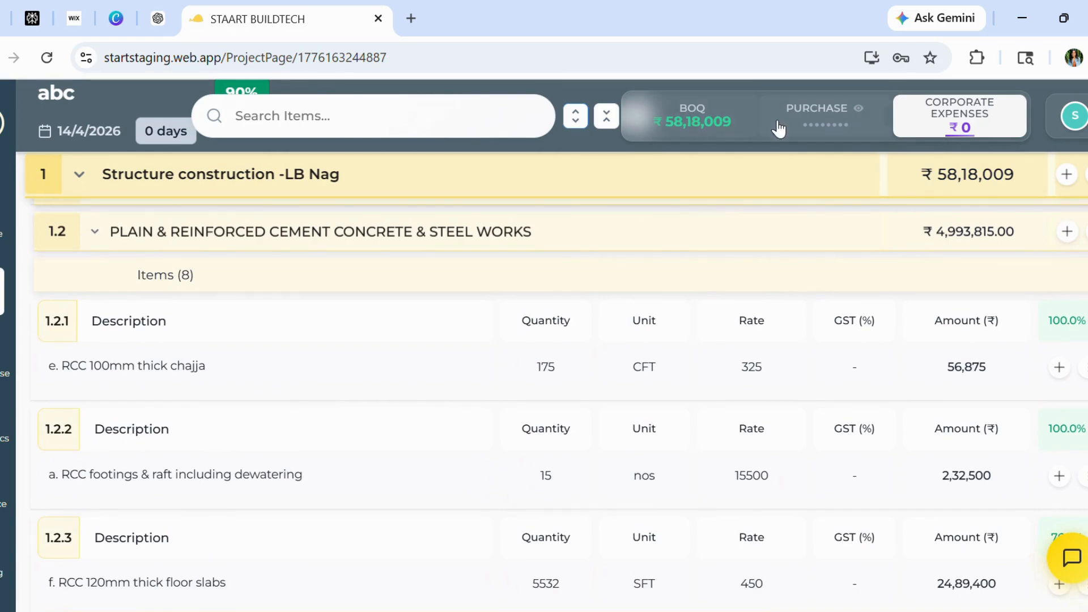
In Purchase's unreleased items, filter to Civil and Structure and generate a work order for the masonary work for labour item
left_click(818, 125)
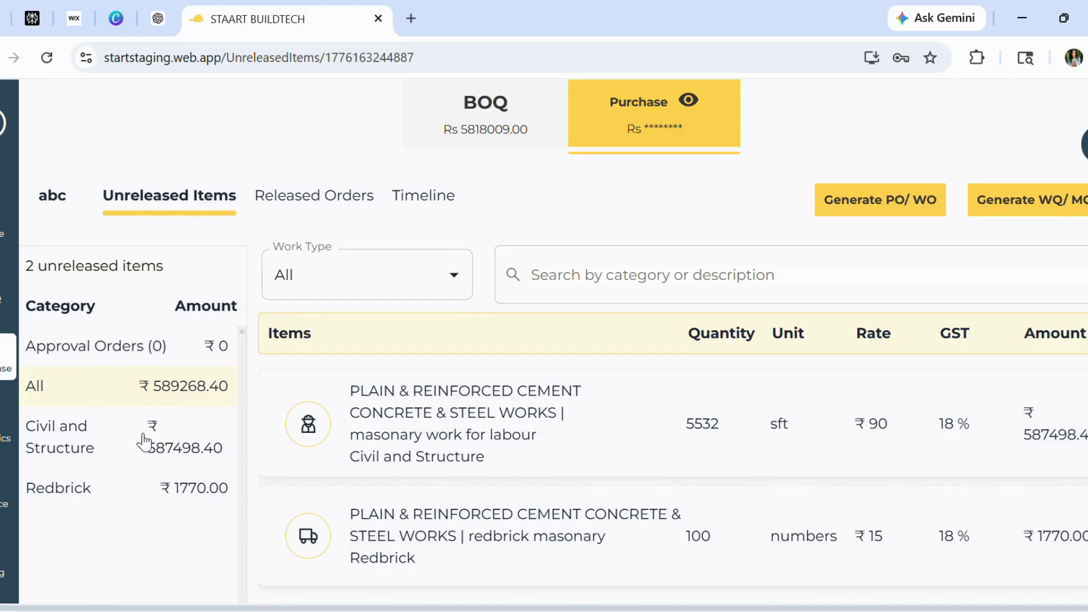
left_click(89, 451)
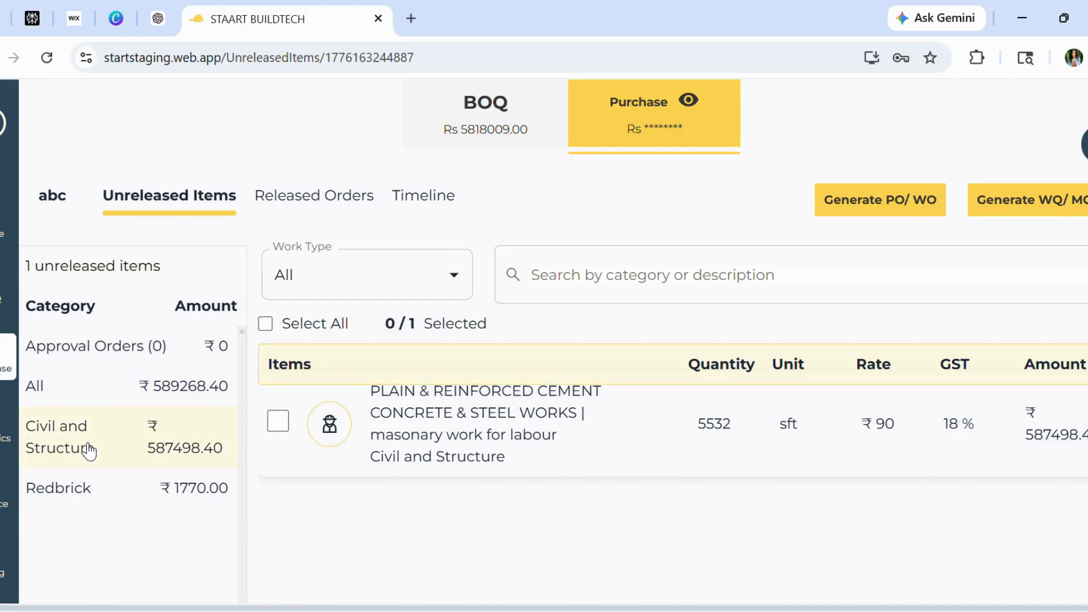
left_click(279, 422)
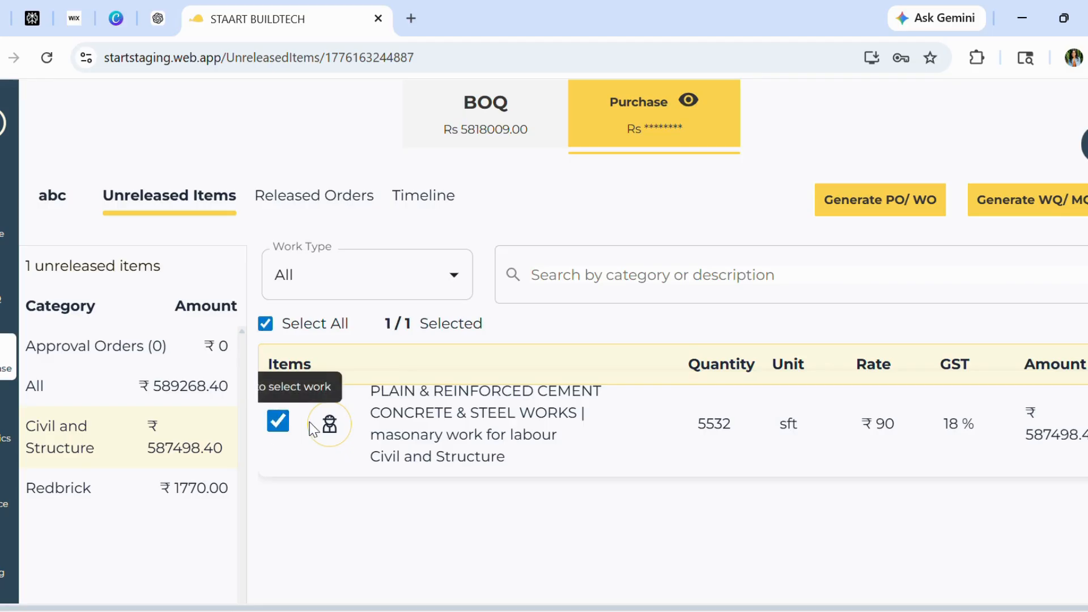
left_click(859, 215)
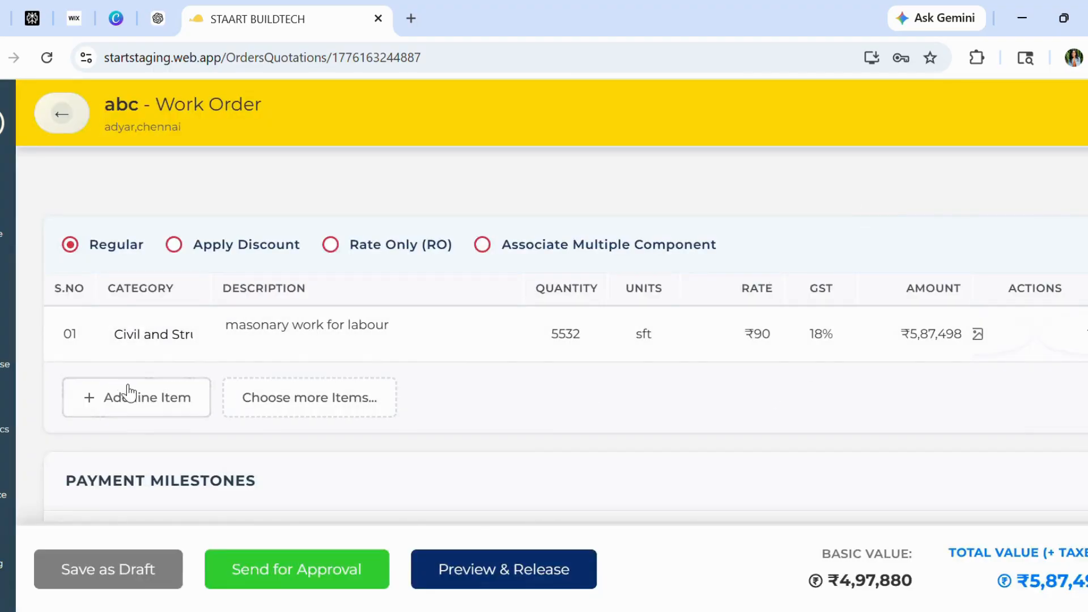
Open the unreleased BOQ item picker for the work order and close it again
left_click(262, 398)
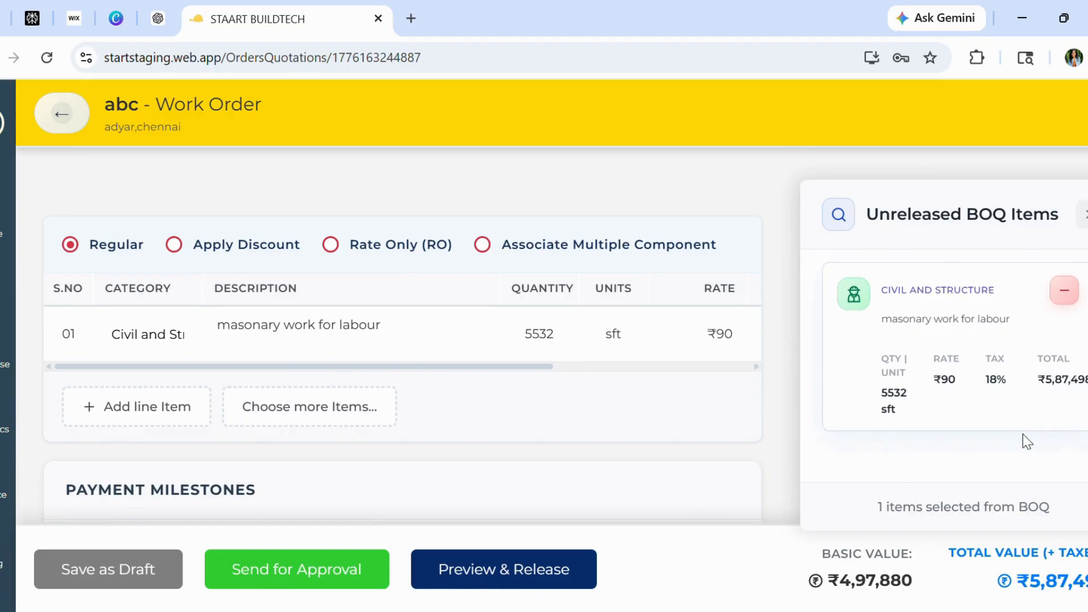
left_click(1083, 215)
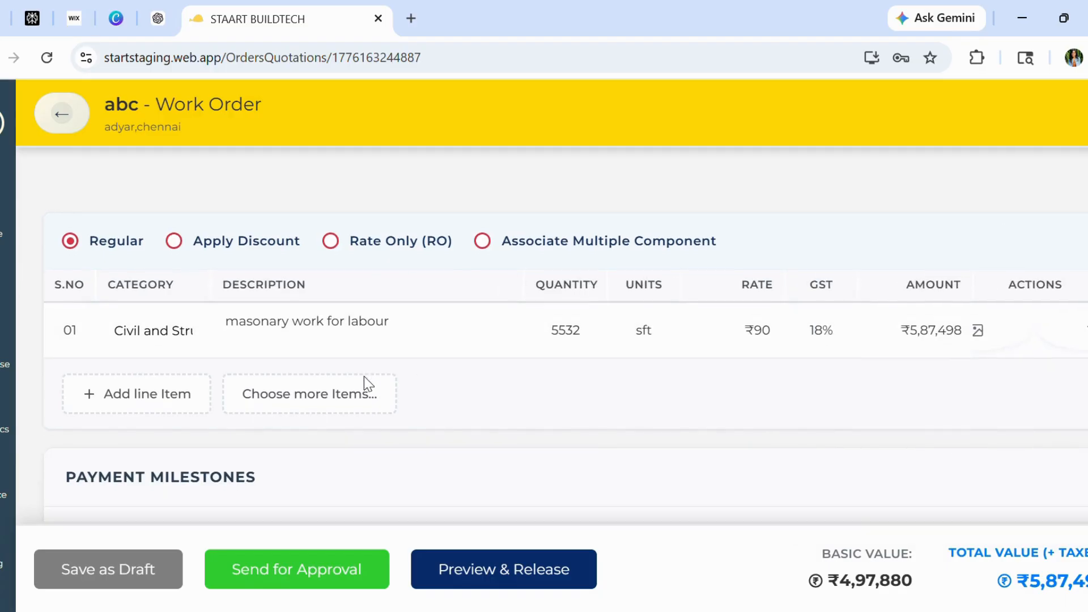
Define two payment milestones, advance at 50% and on delivery at 50%, and confirm them
scroll(365, 380, "down", 4)
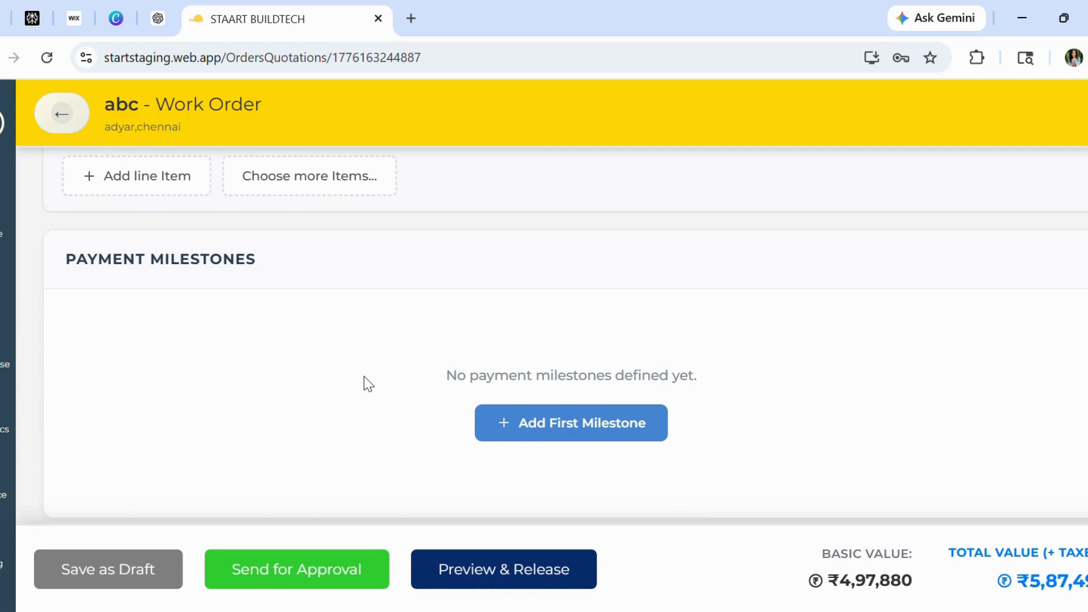
left_click(553, 433)
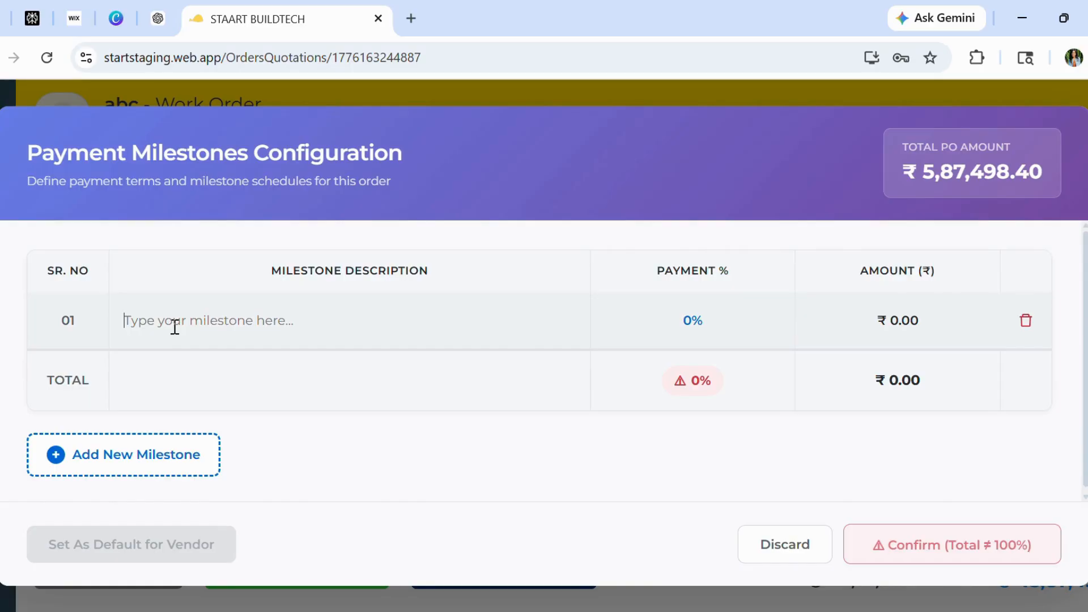
type("advance")
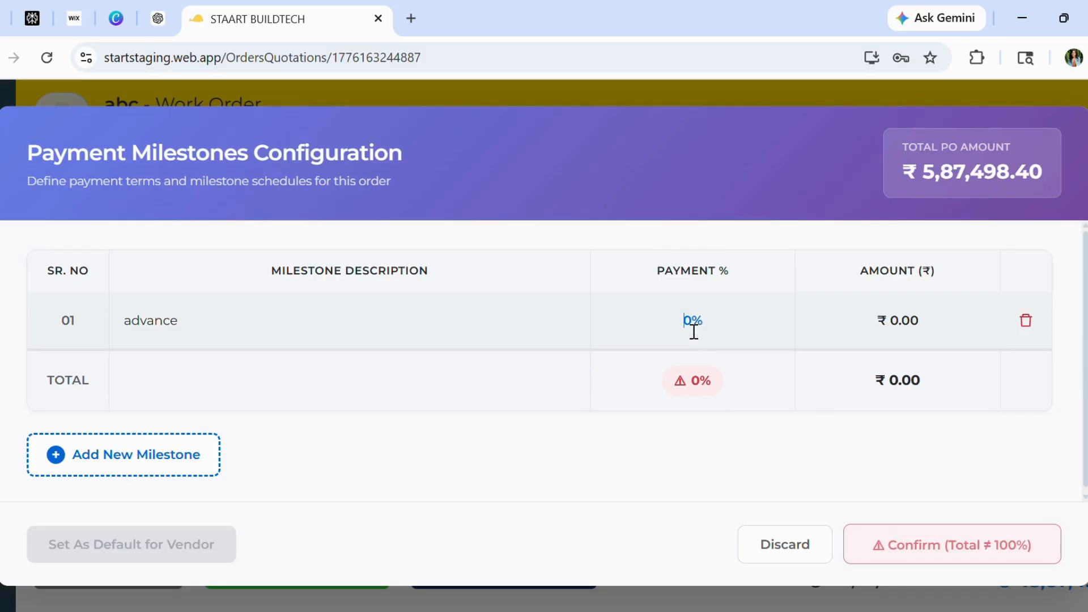
type("50")
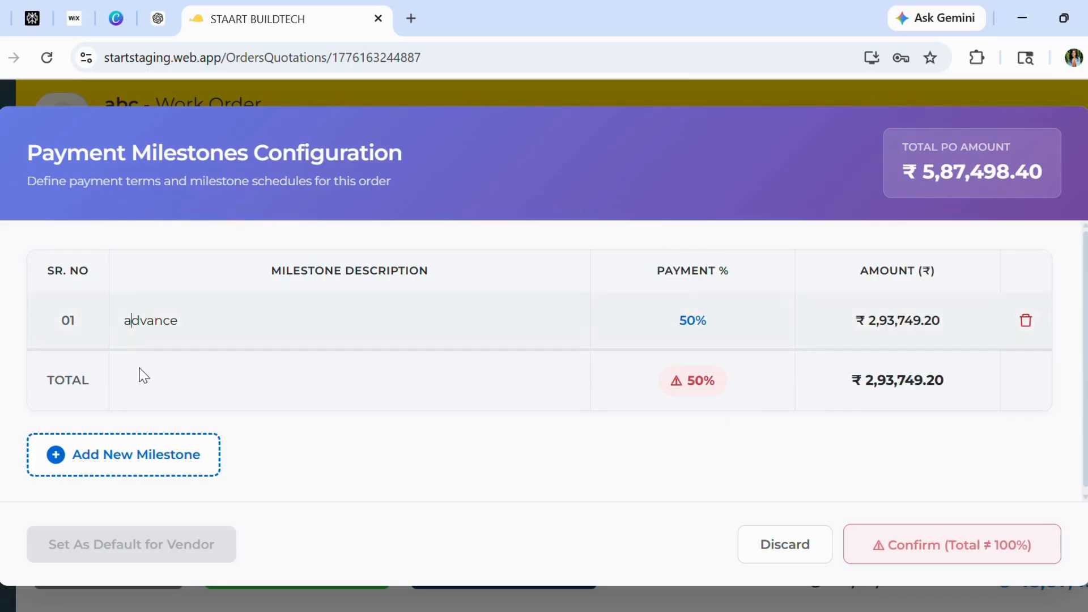
left_click(162, 454)
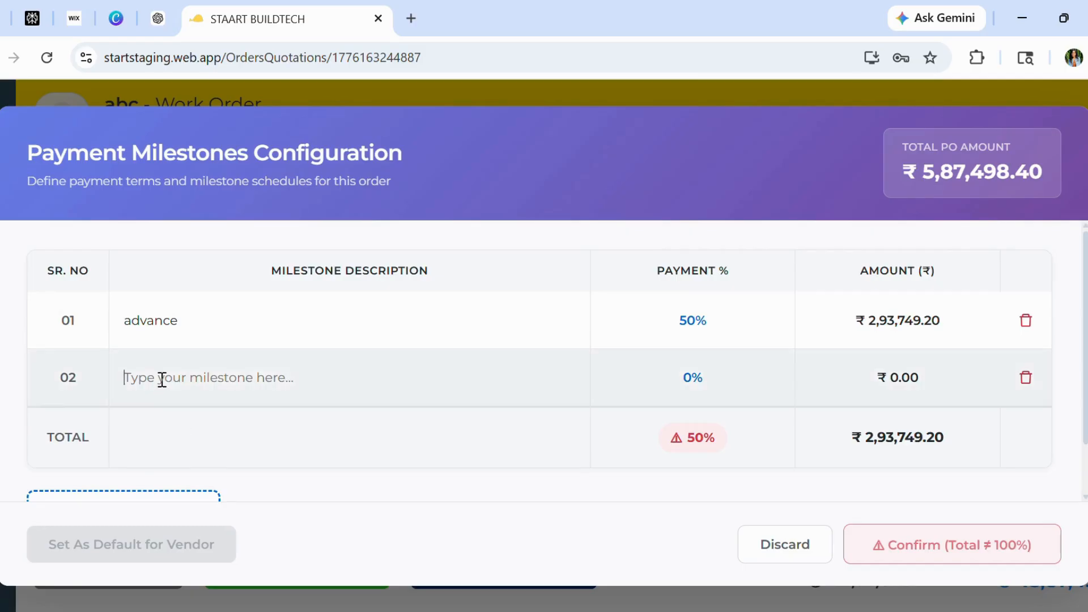
left_click(162, 378)
type("on delivery")
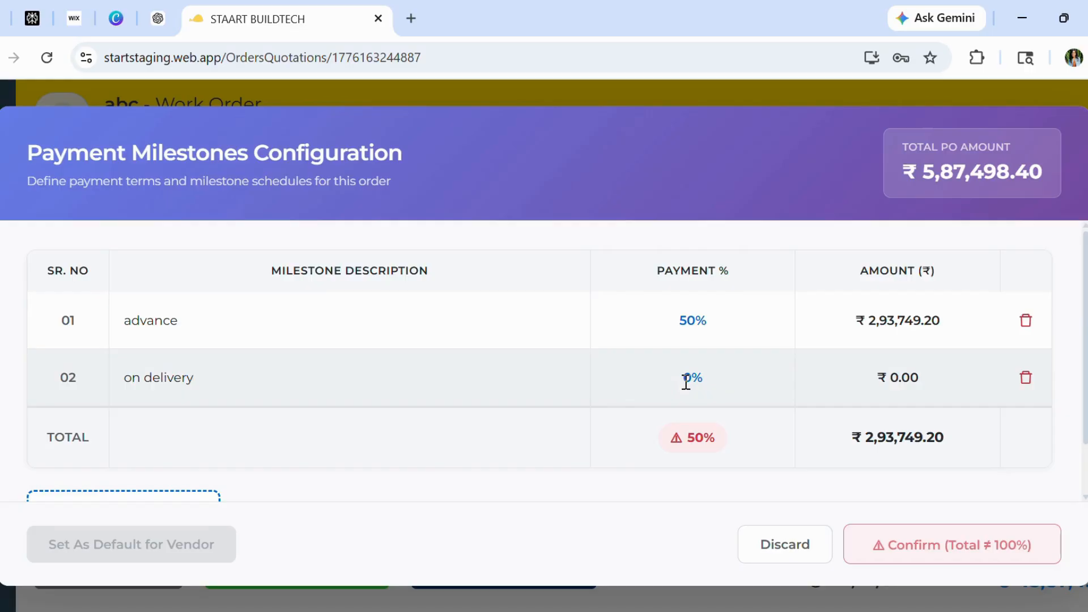
left_click(686, 381)
type("50")
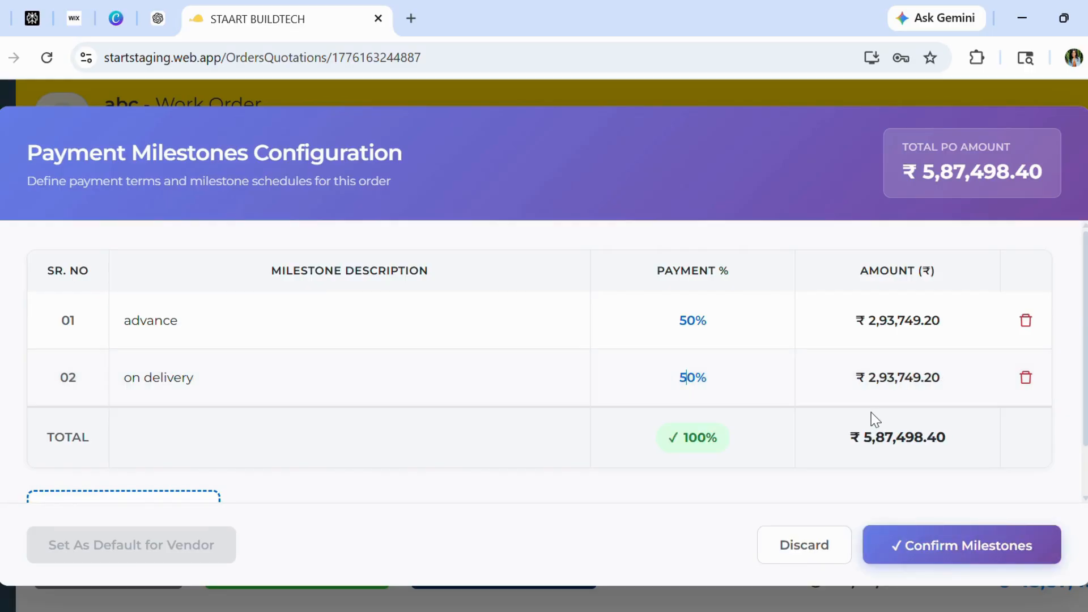
scroll(876, 420, "down", 1)
left_click(947, 545)
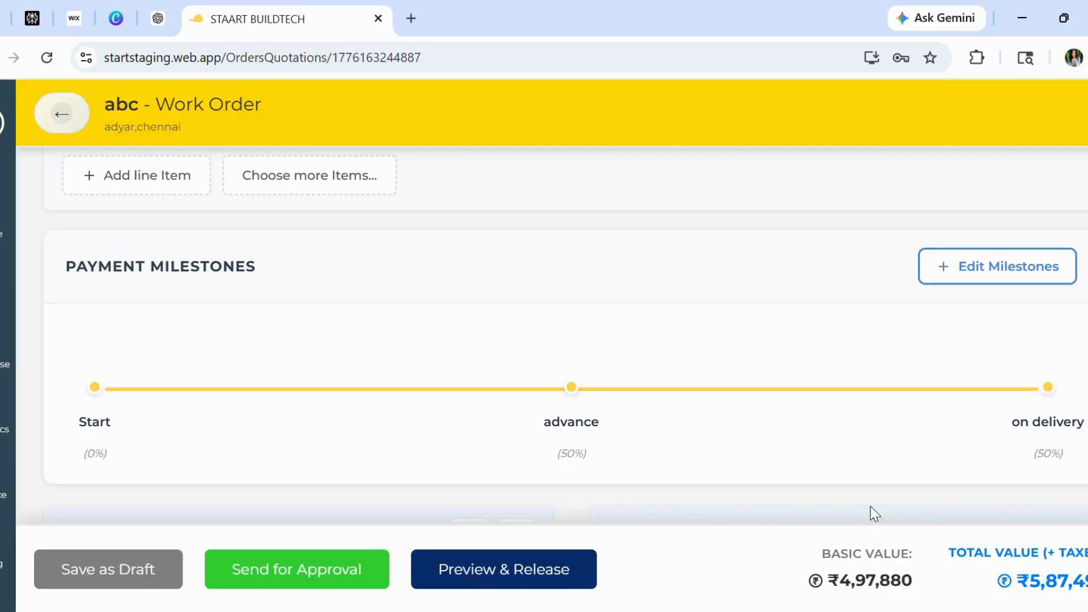
Try to pick the listed vendor from the vendor search for the work order
scroll(696, 459, "down", 1)
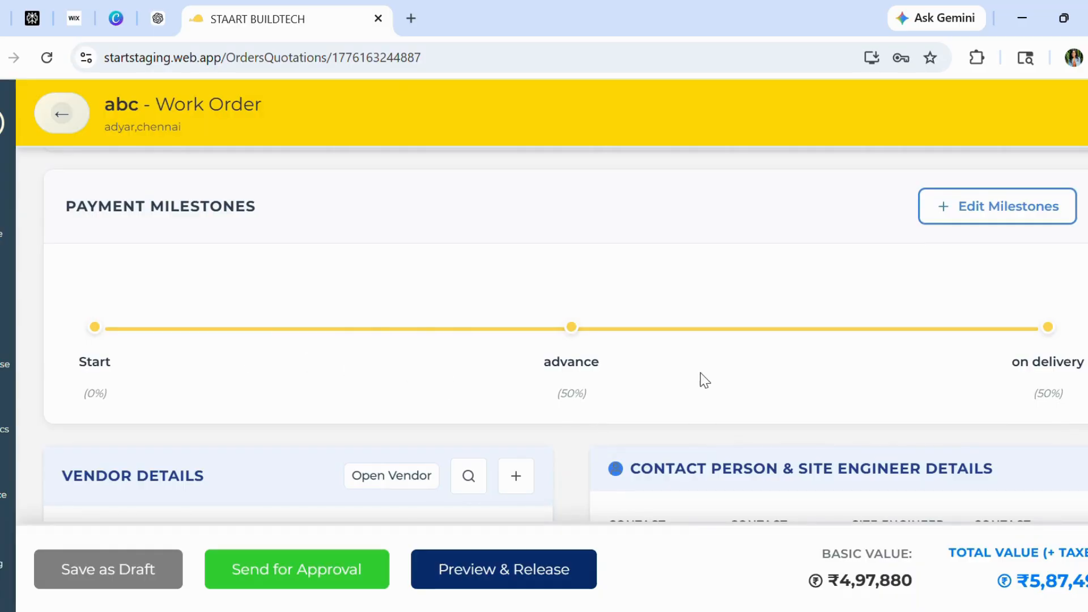
scroll(704, 378, "down", 2)
scroll(523, 294, "down", 3)
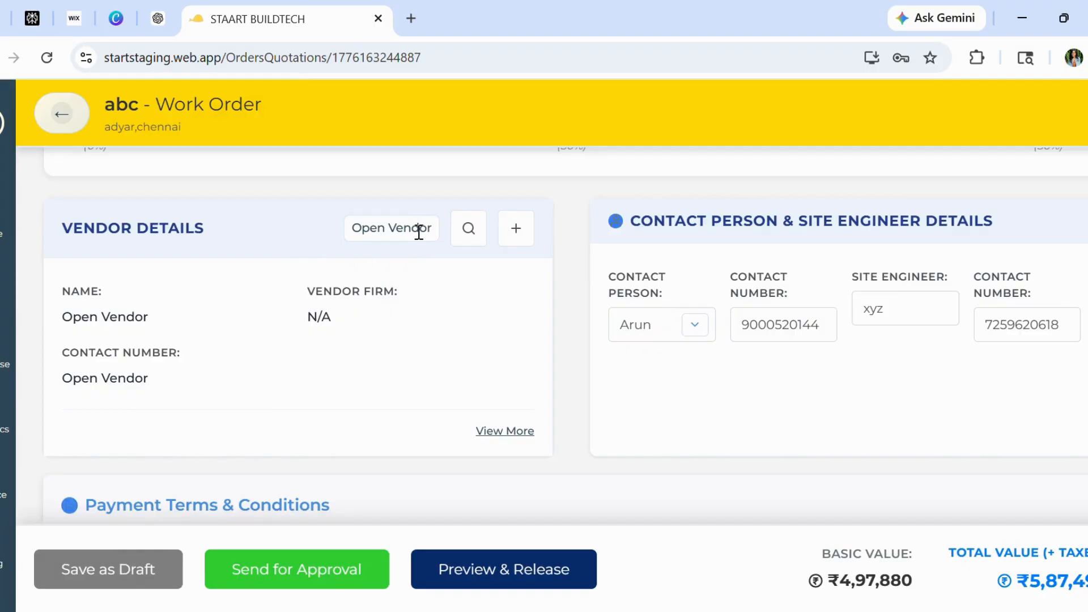
left_click(462, 229)
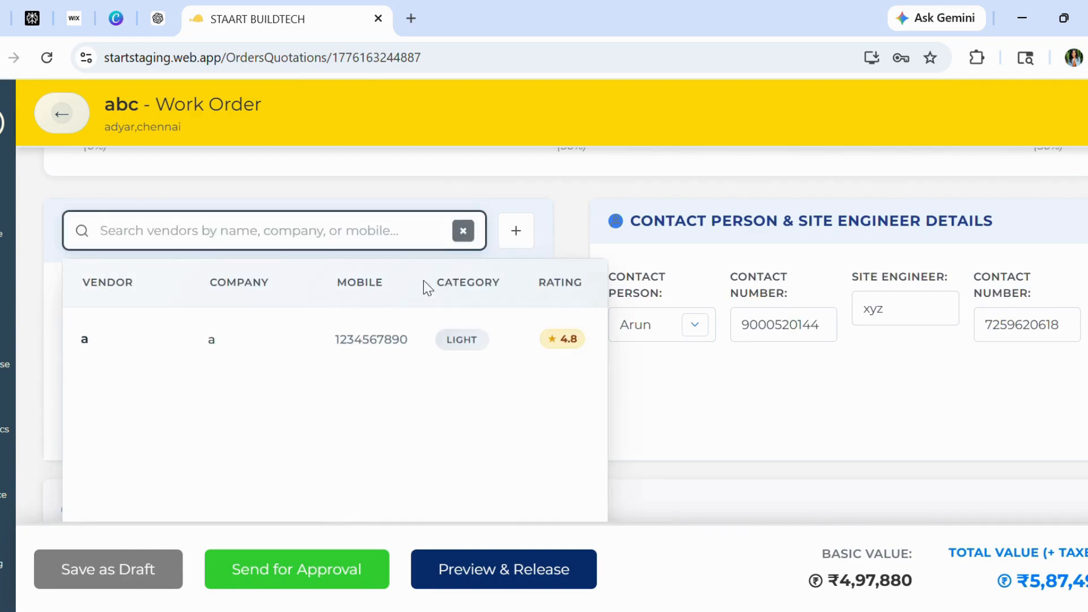
left_click(374, 348)
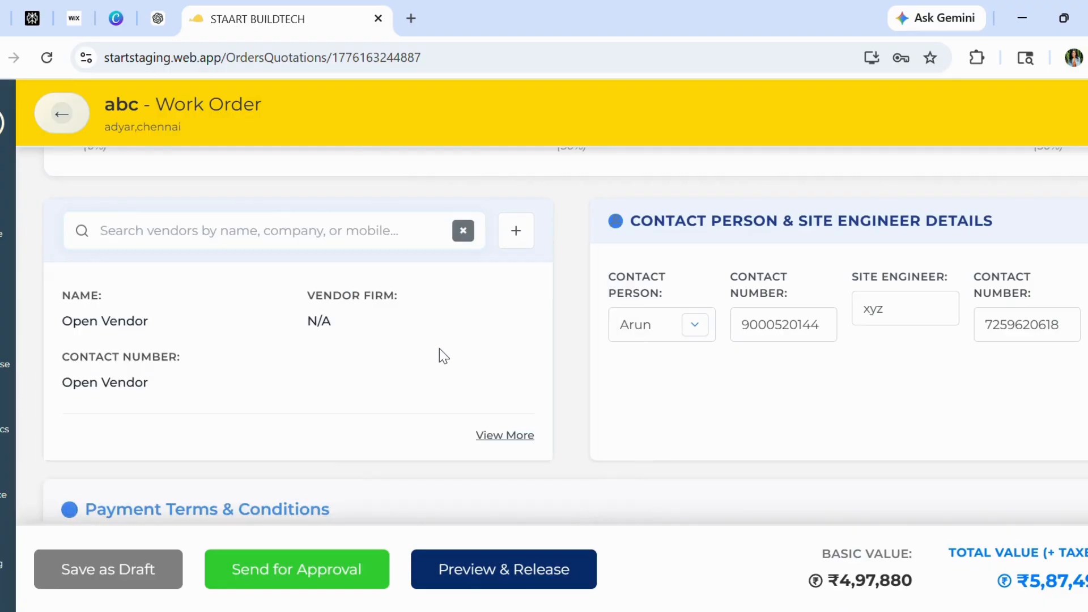
Review the work order's payment terms, special instructions, freight, insurance, address, notes and signature sections
scroll(441, 353, "down", 1)
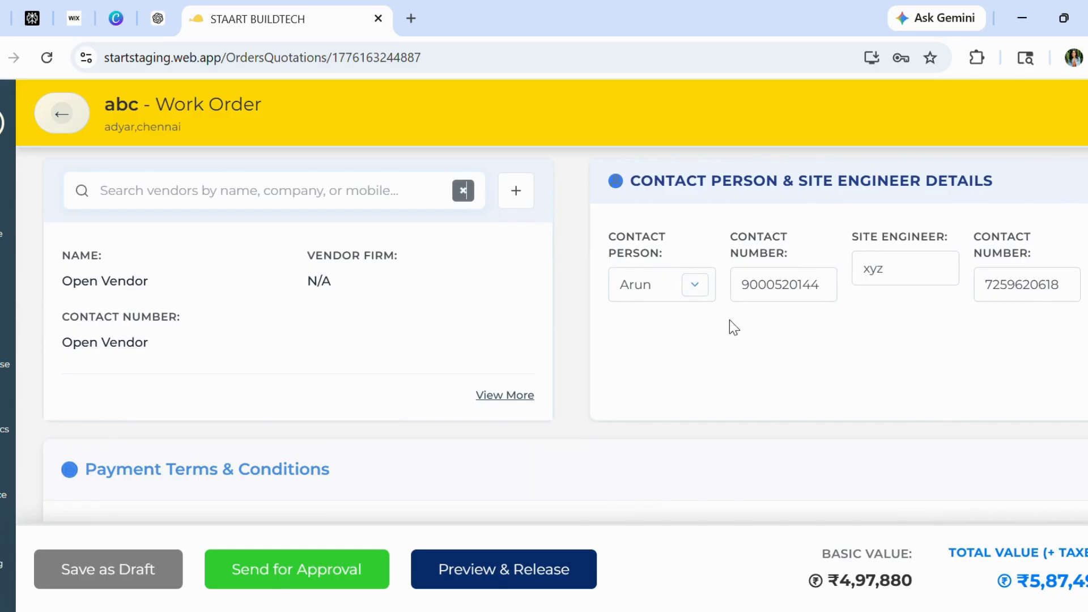
scroll(1028, 318, "down", 6)
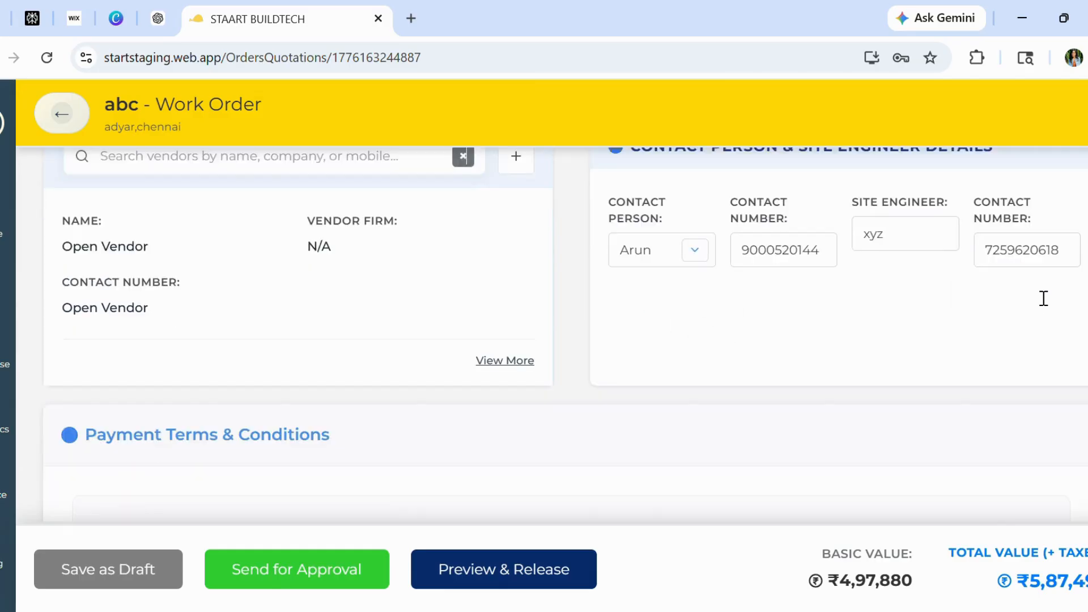
scroll(496, 306, "down", 3)
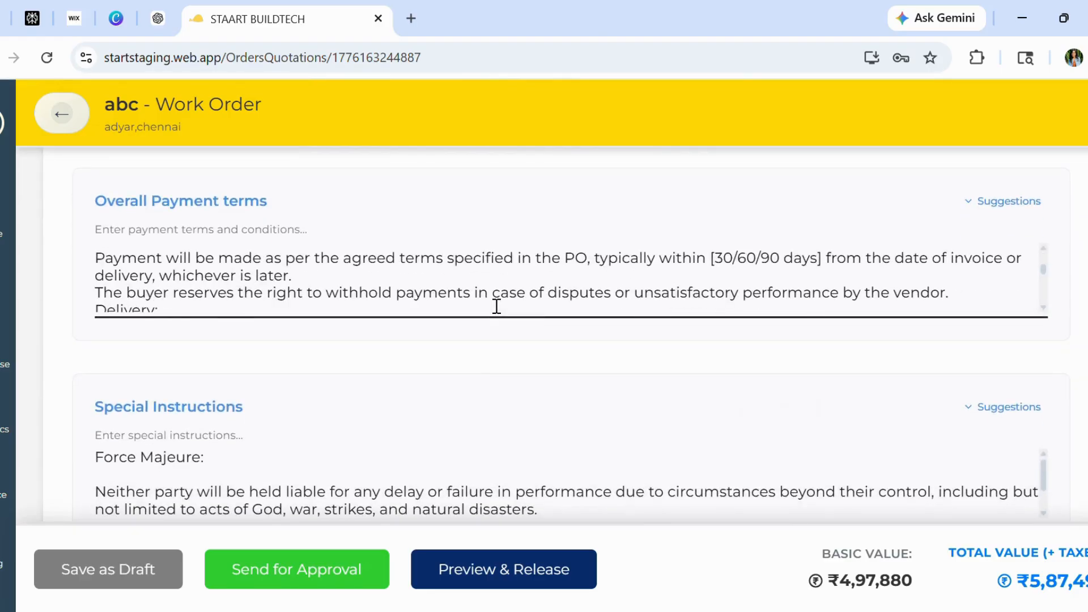
scroll(558, 393, "down", 2)
scroll(559, 389, "down", 2)
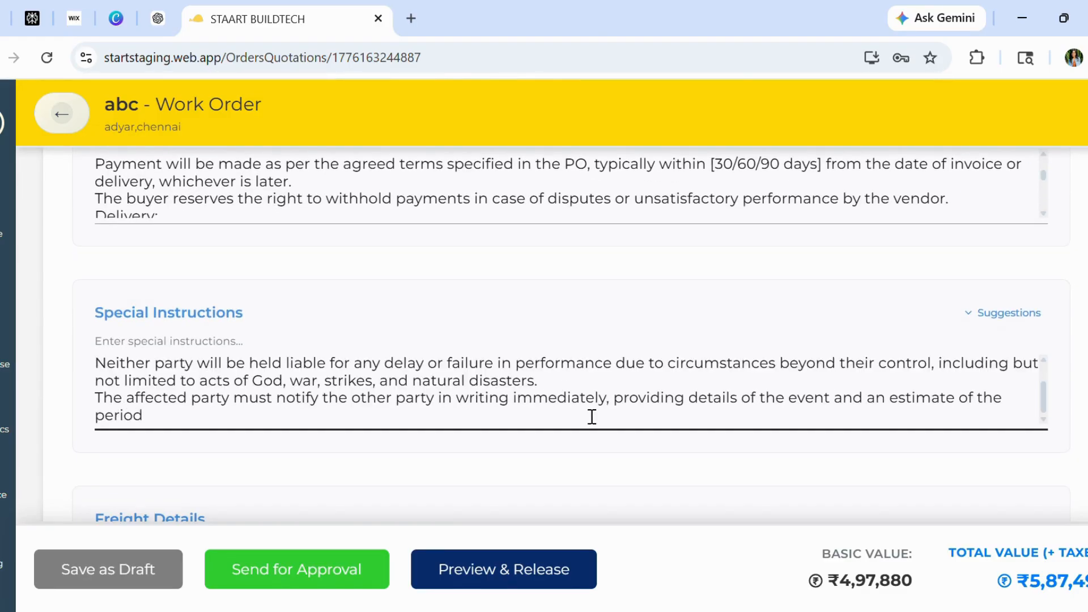
scroll(629, 465, "down", 5)
scroll(530, 314, "down", 6)
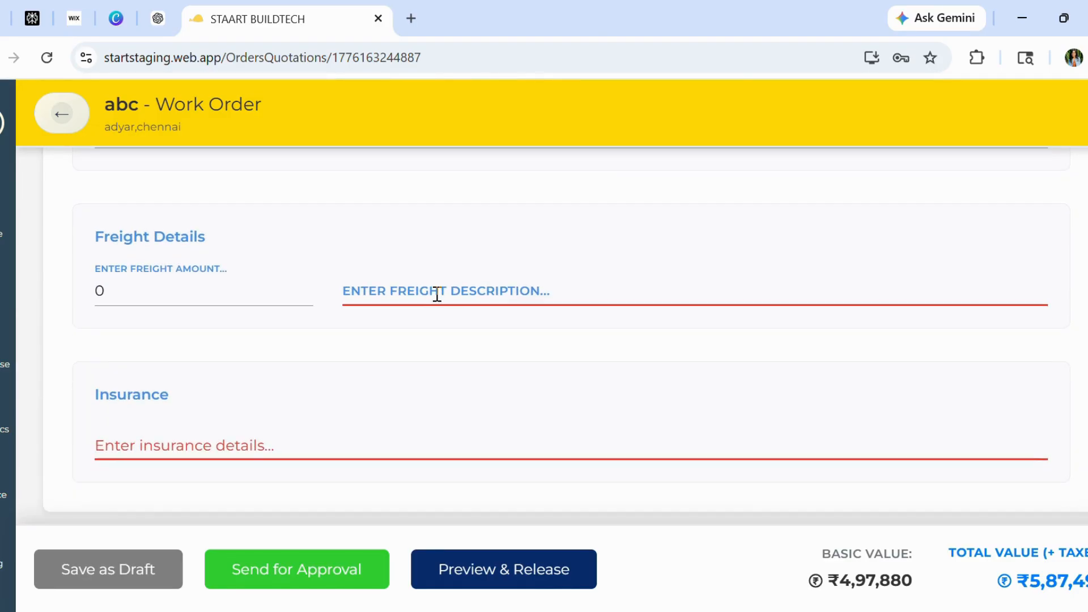
scroll(576, 403, "down", 1)
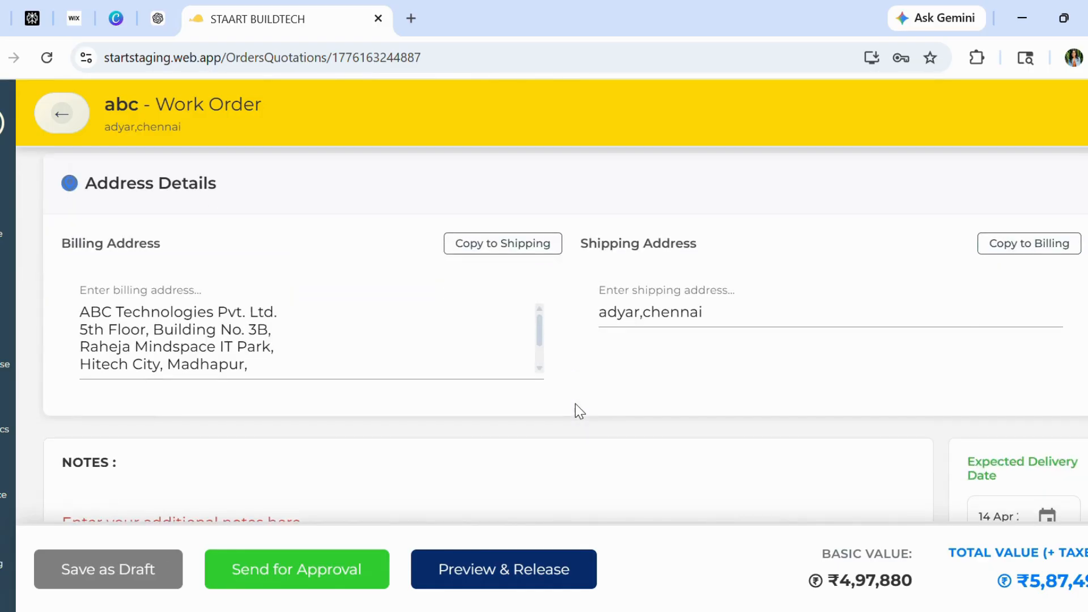
scroll(686, 391, "down", 2)
scroll(686, 384, "up", 3)
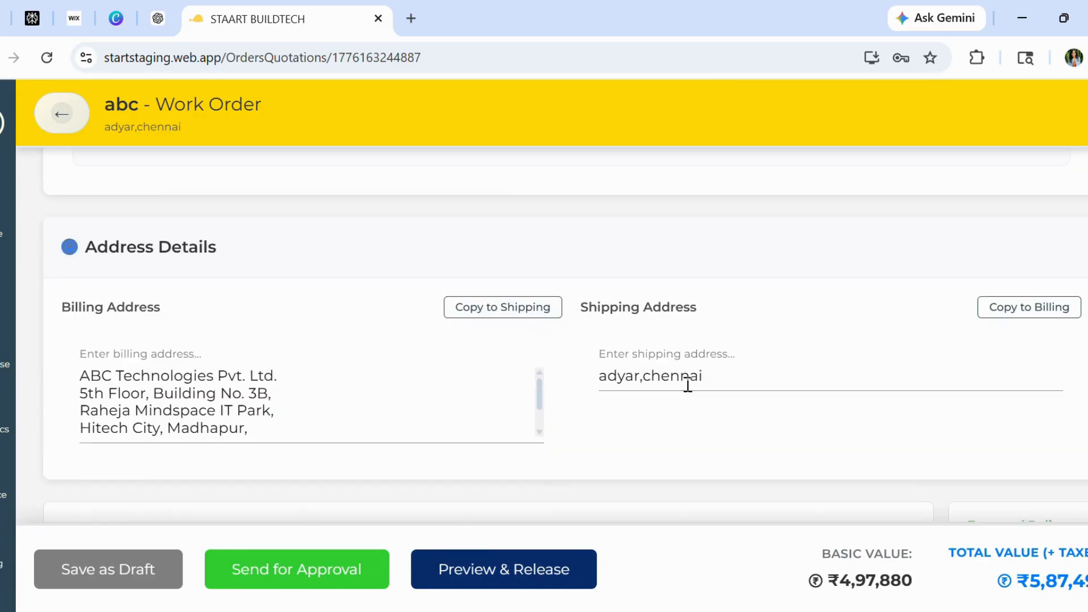
scroll(667, 444, "down", 1)
scroll(667, 448, "down", 4)
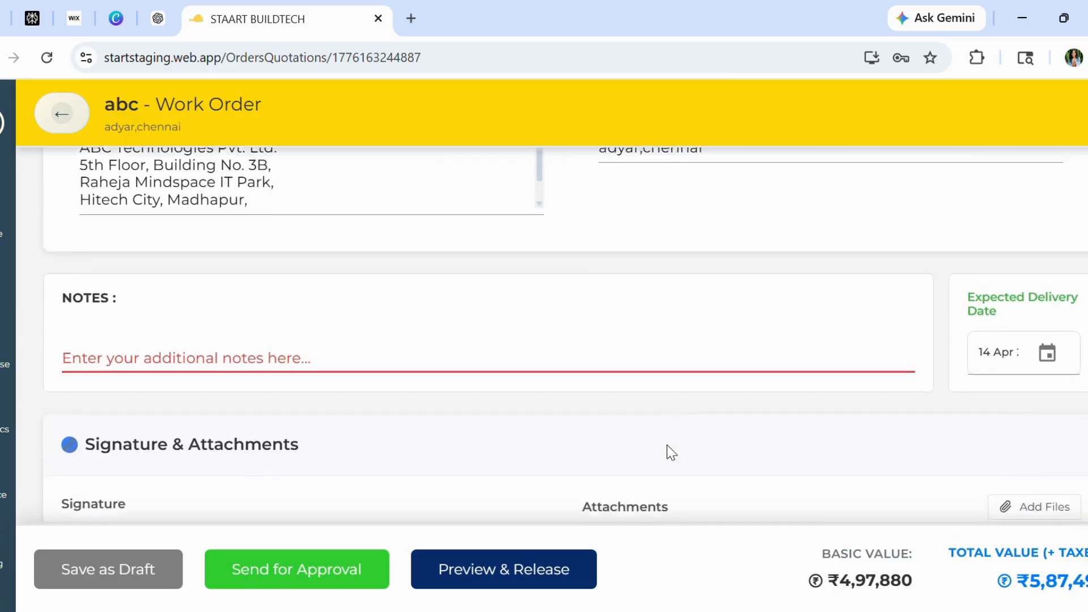
scroll(524, 323, "down", 2)
scroll(524, 324, "down", 3)
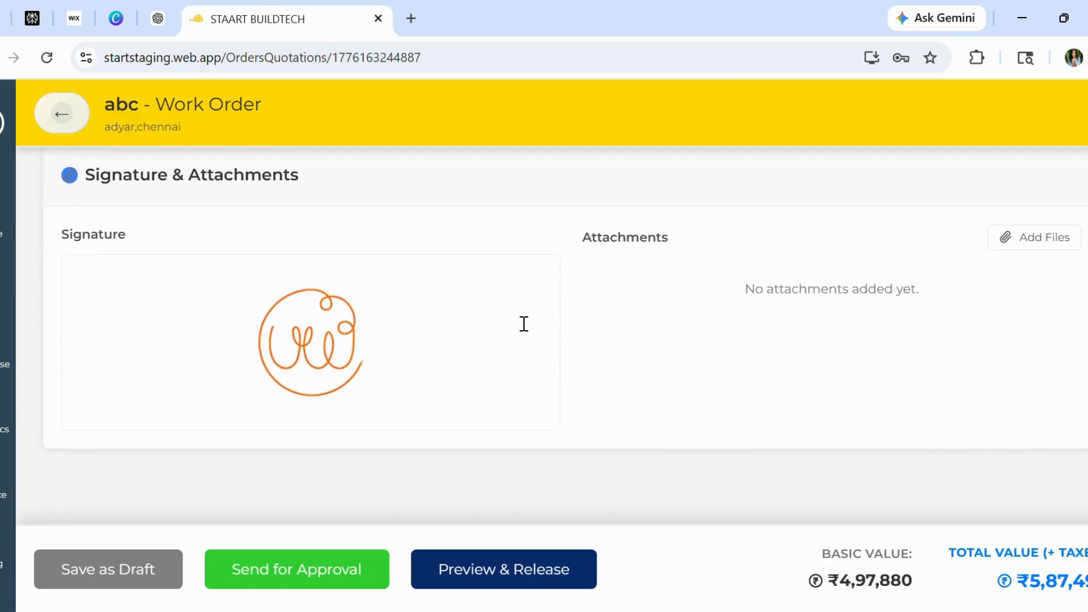
scroll(561, 430, "up", 2)
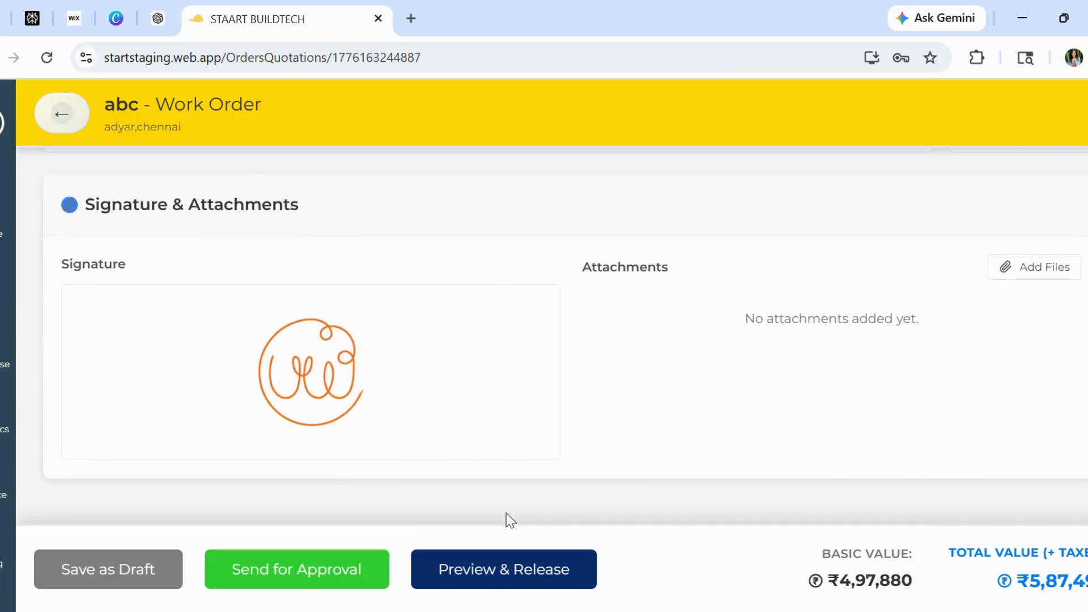
Preview the work order, then release it and continue
left_click(496, 572)
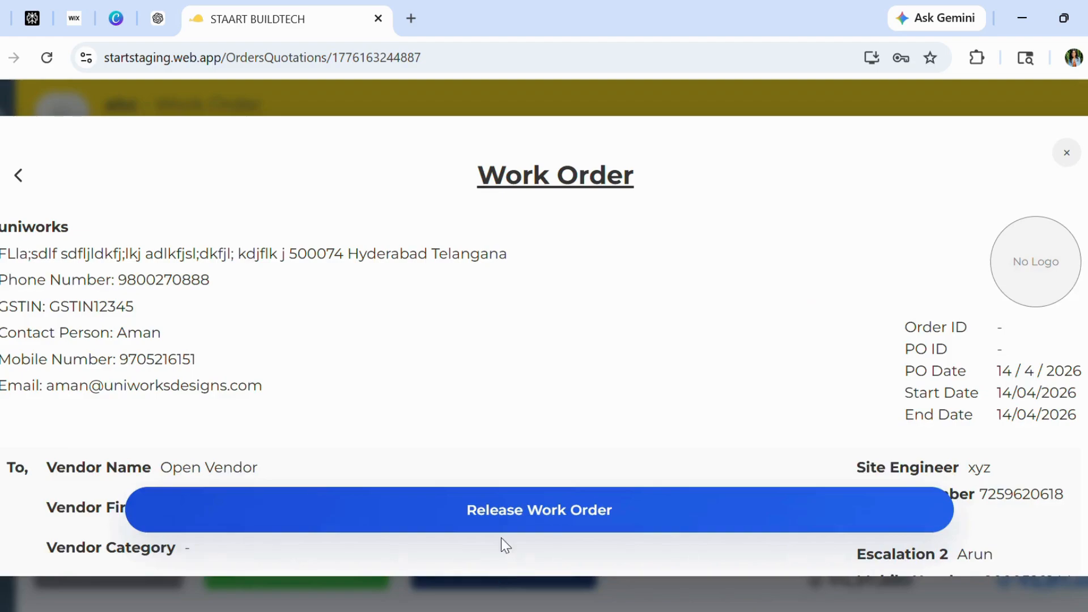
scroll(508, 387, "down", 10)
scroll(509, 388, "down", 15)
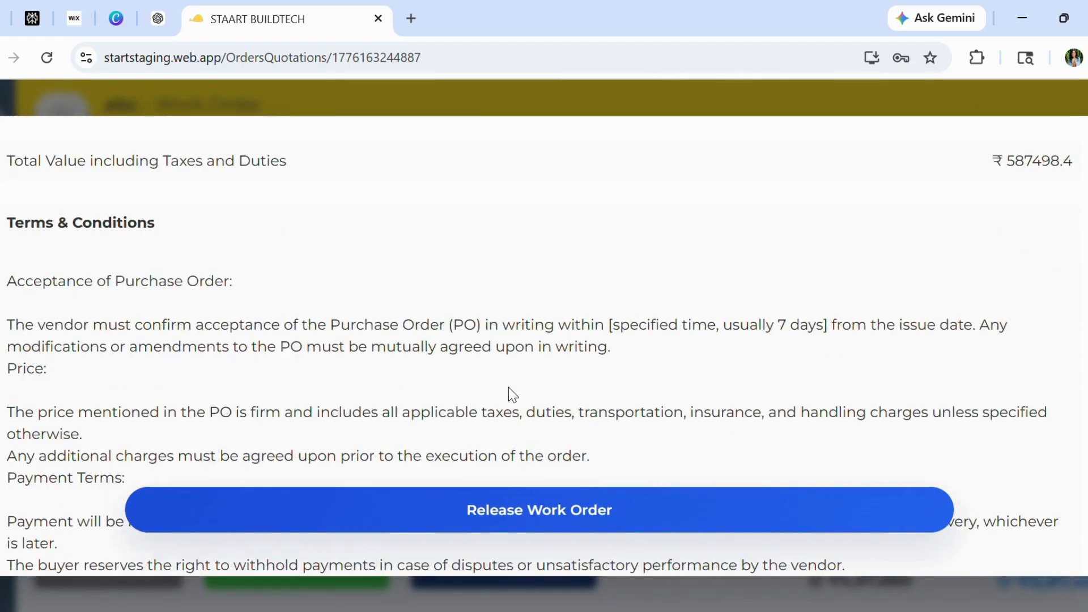
scroll(509, 392, "down", 8)
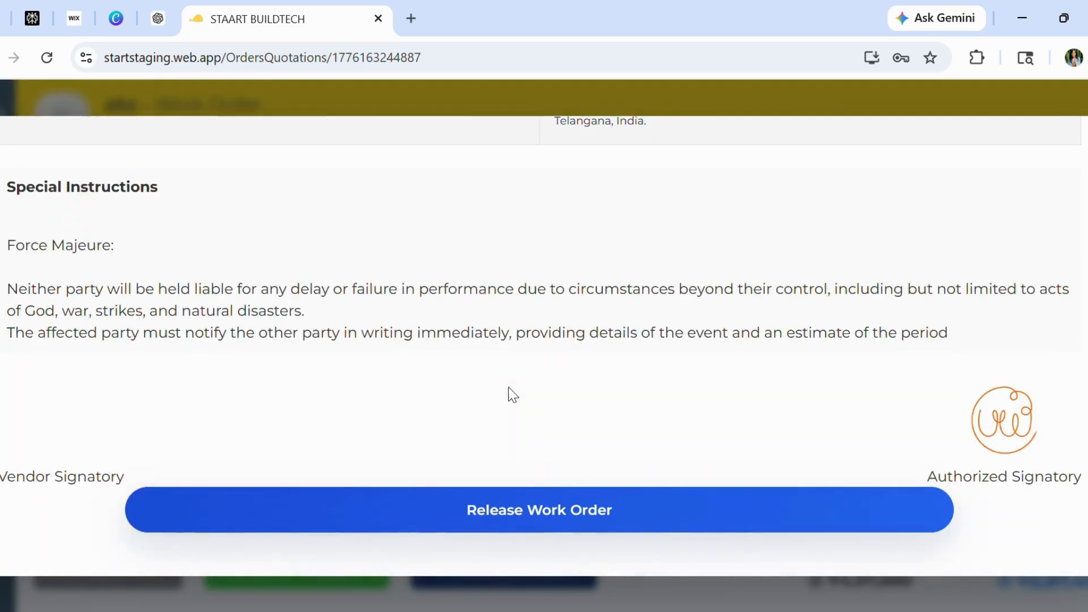
scroll(508, 393, "up", 2)
left_click(546, 526)
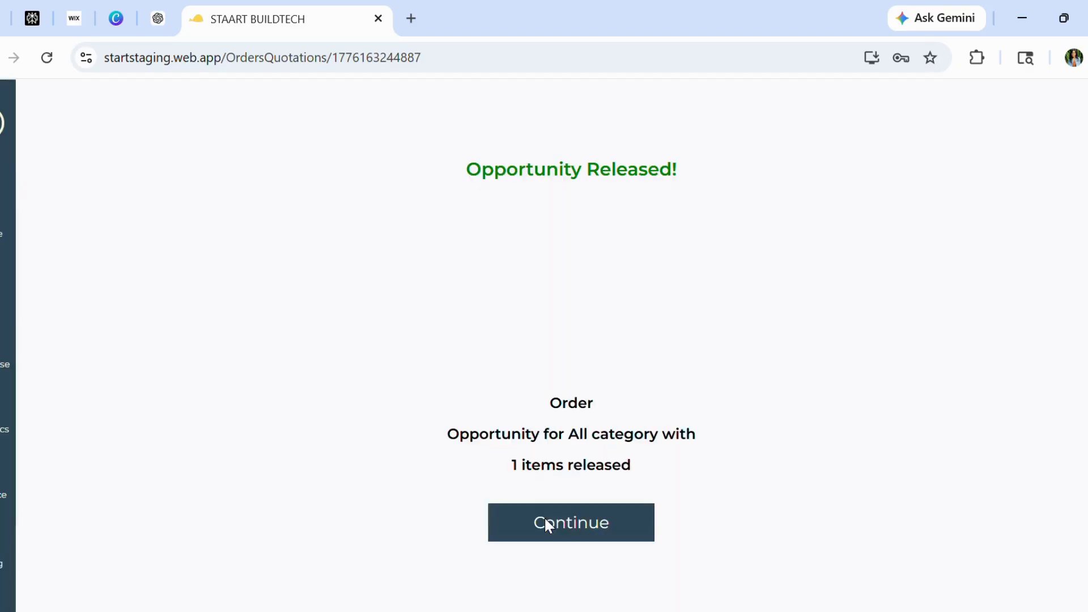
left_click(574, 530)
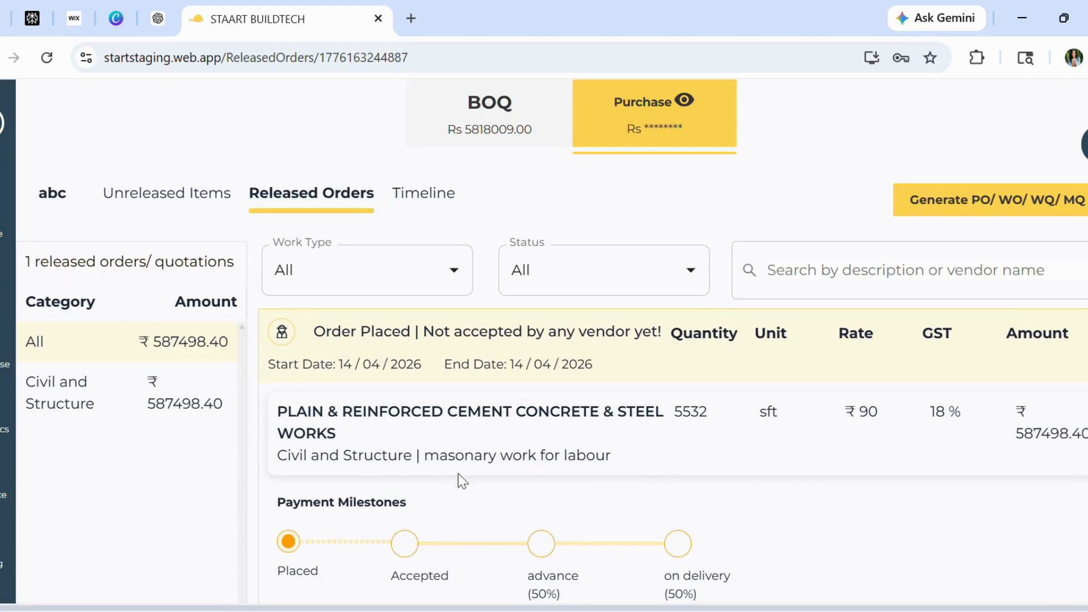
Open the advance milestone's payment request and fill the amount with the milestone amount 293749.20
scroll(602, 442, "down", 1)
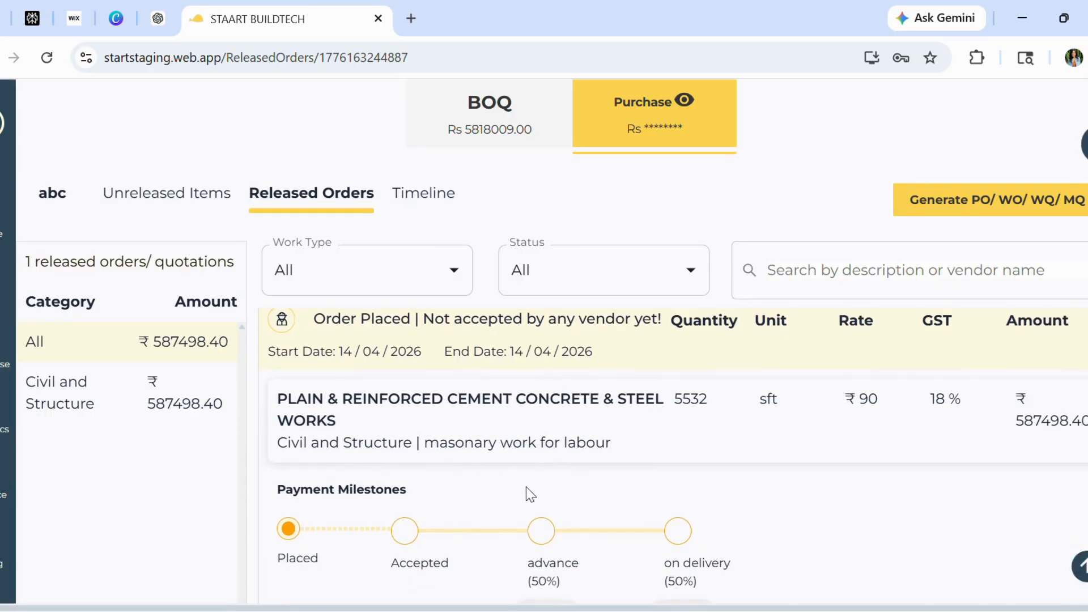
scroll(526, 489, "down", 1)
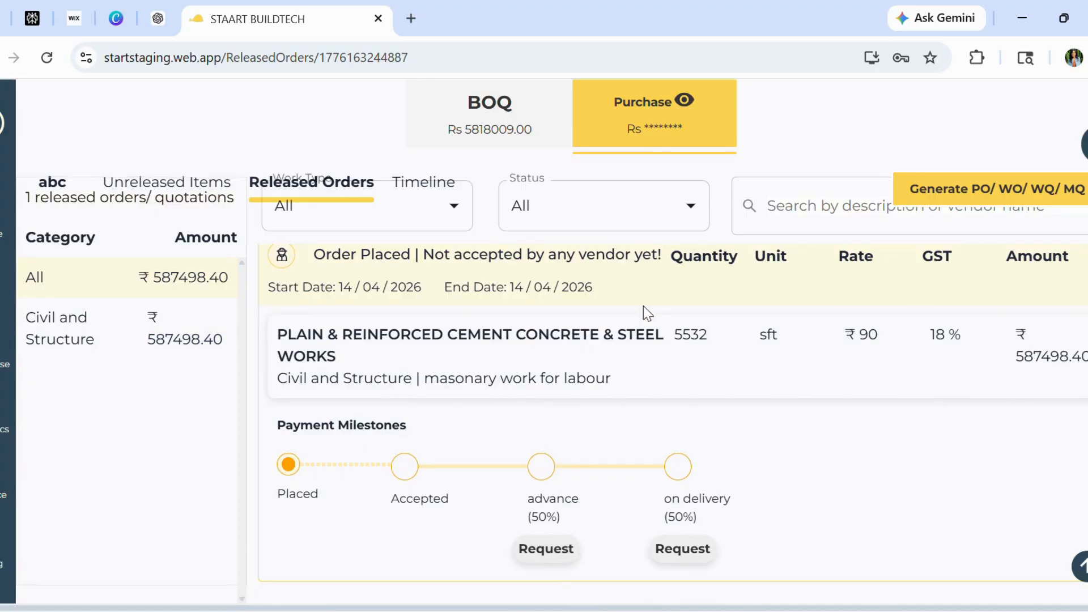
scroll(679, 364, "up", 1)
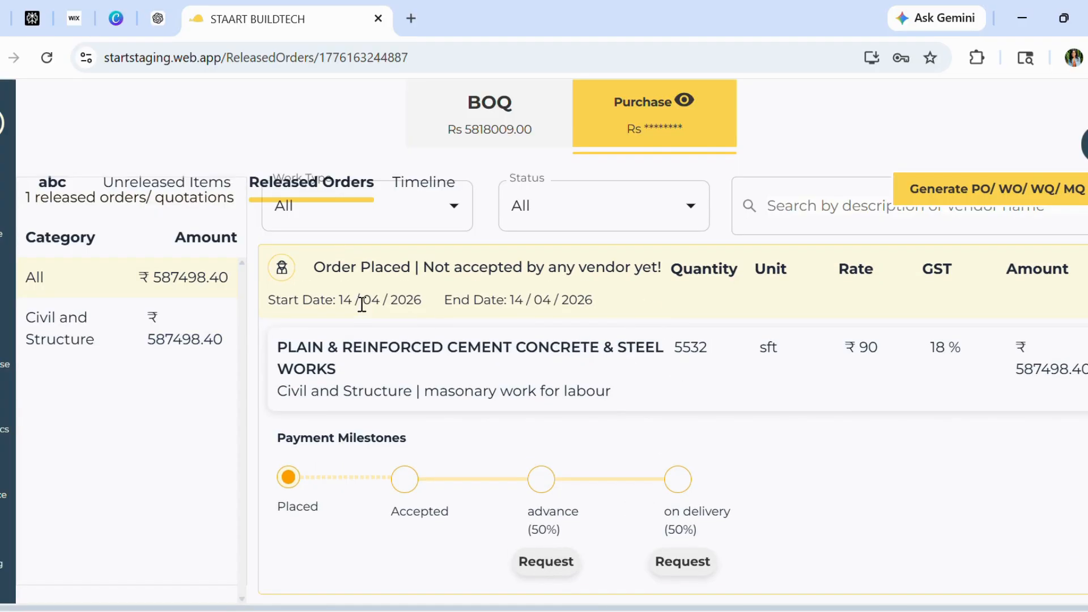
scroll(740, 392, "down", 1)
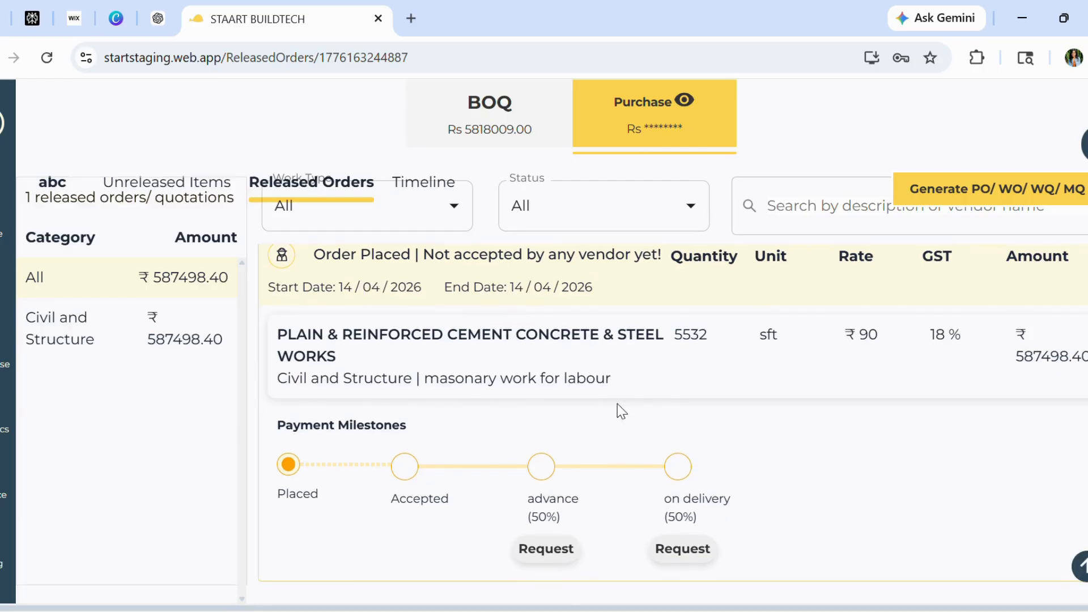
left_click(547, 550)
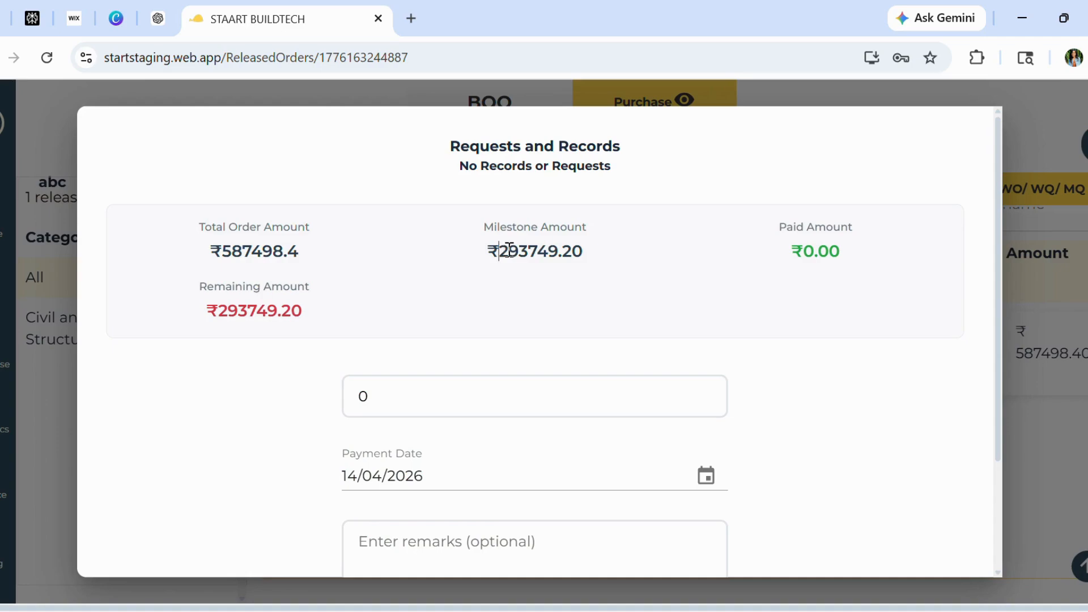
left_click_drag(501, 251, 584, 251)
key("ctrl+c")
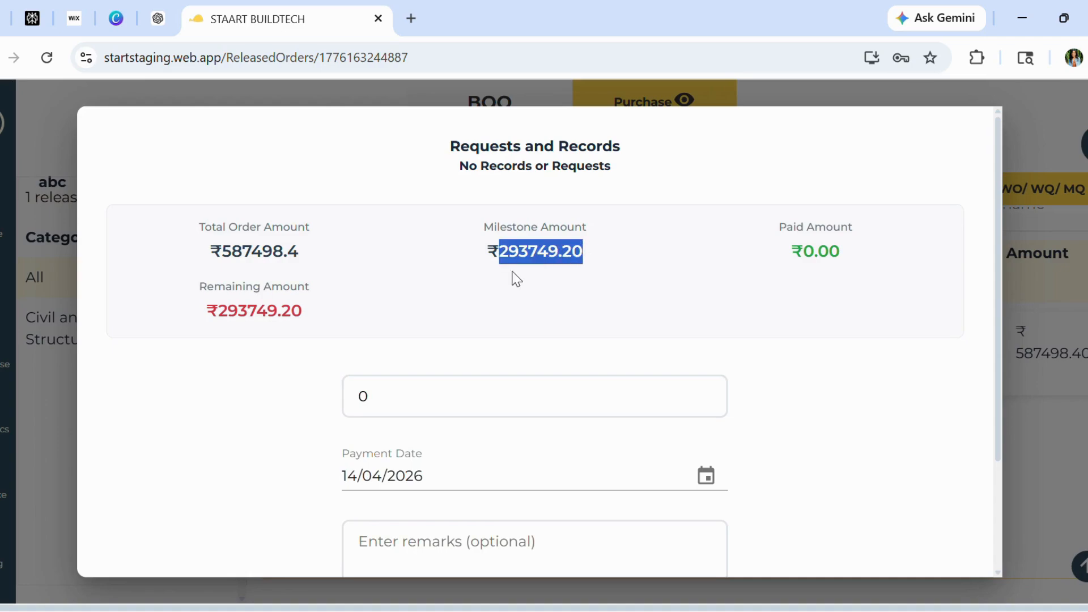
left_click(365, 396)
key("ctrl+v")
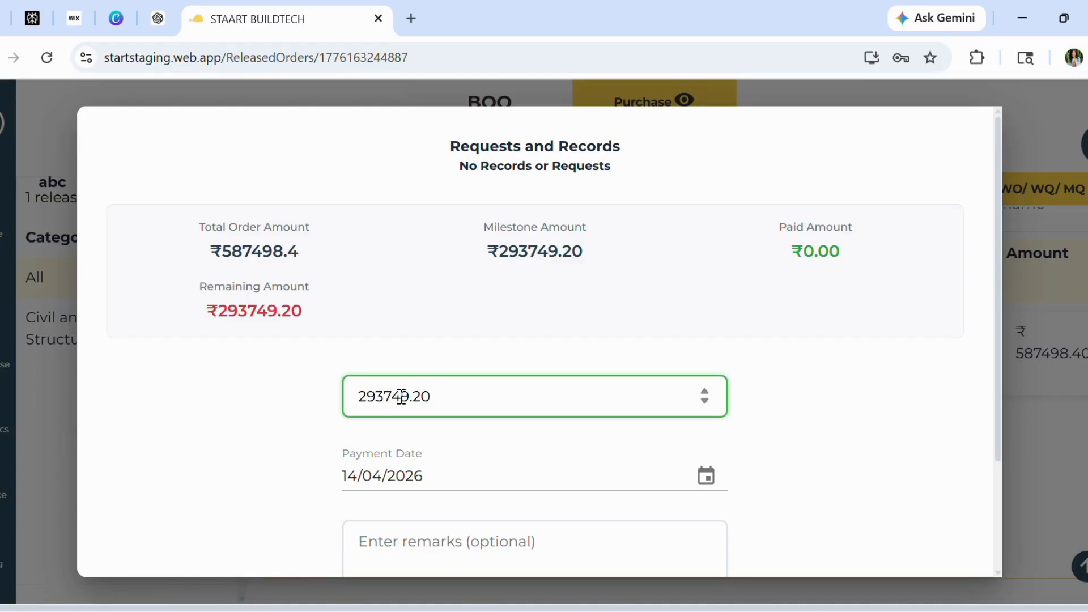
Add an advance remark and submit the payment request
scroll(529, 423, "down", 3)
scroll(531, 424, "up", 1)
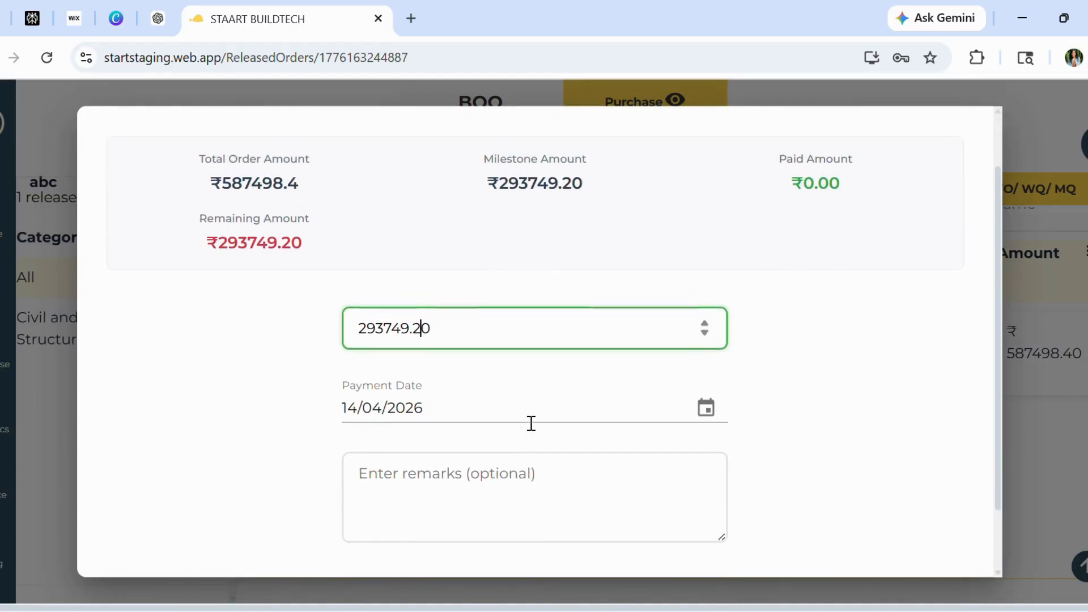
scroll(531, 423, "down", 1)
left_click(378, 398)
type("advance")
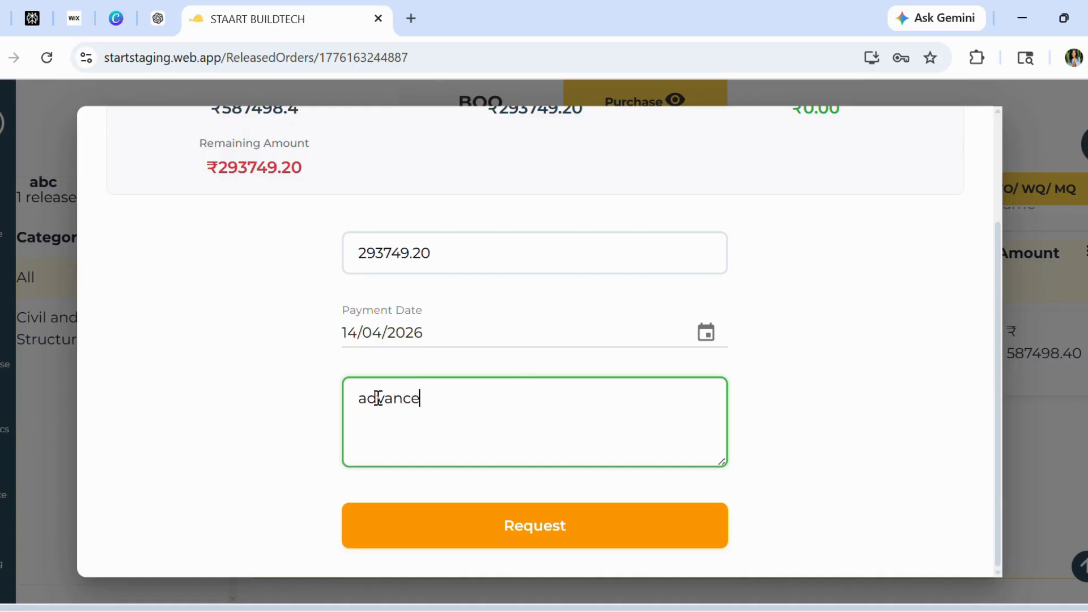
left_click(524, 530)
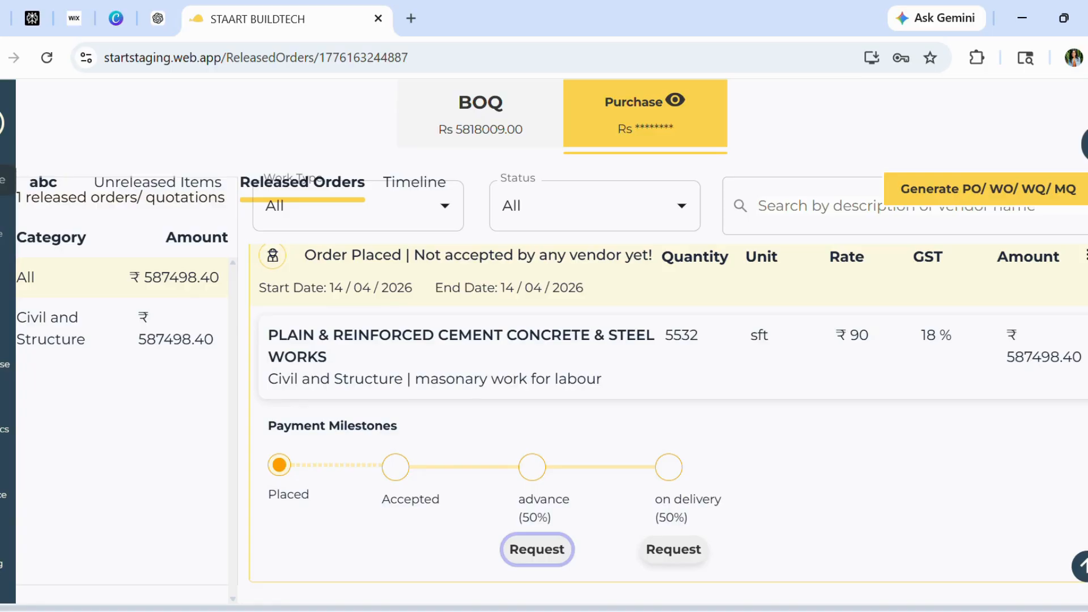
Open Finance Approvals and view the pending request's work order and its payment details
left_click(3, 180)
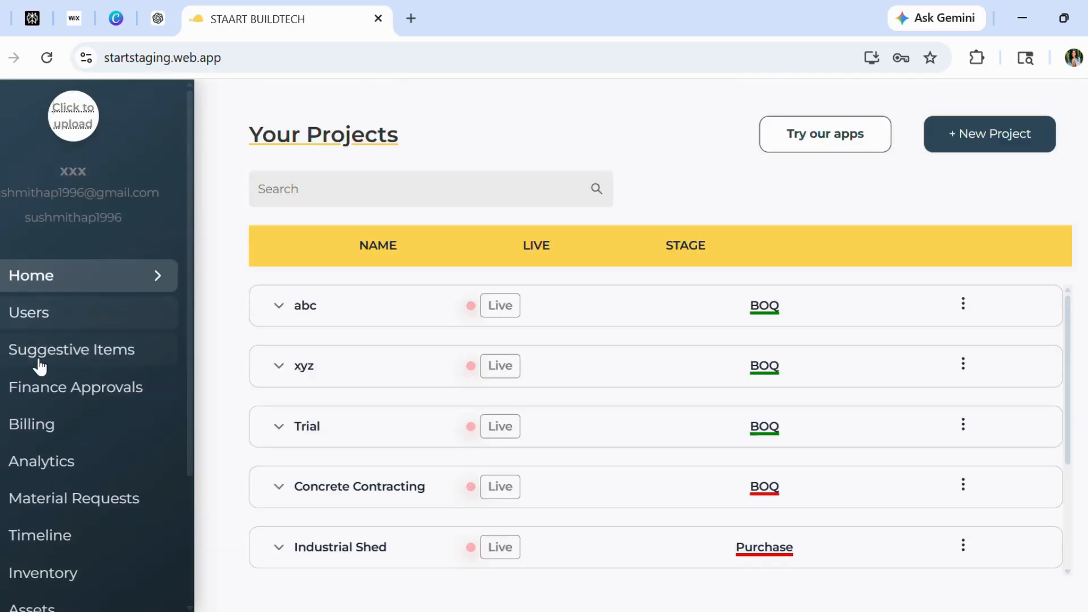
left_click(69, 391)
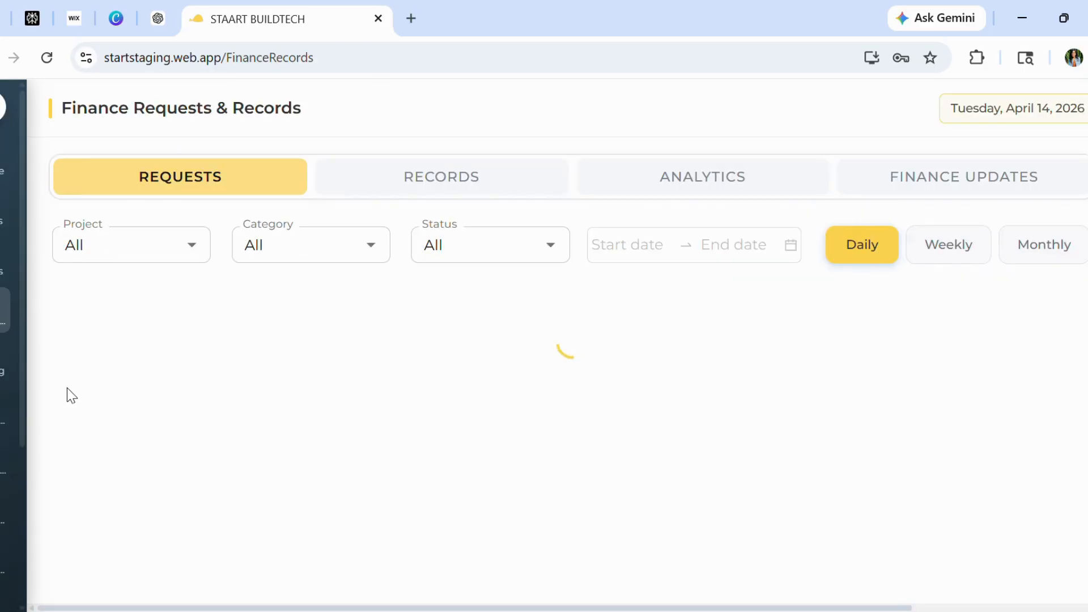
scroll(672, 373, "down", 2)
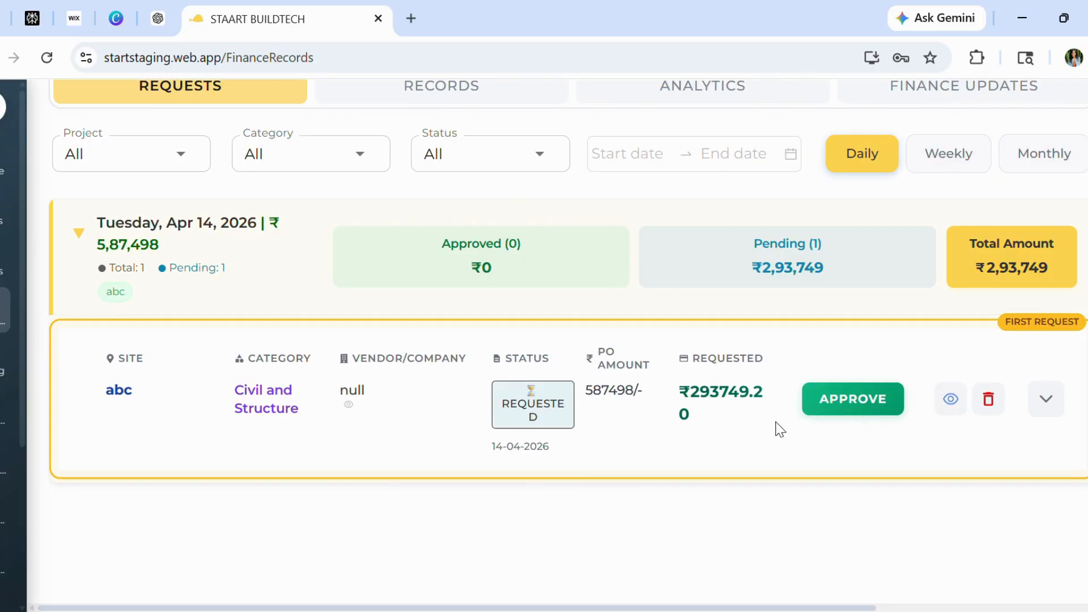
left_click(950, 399)
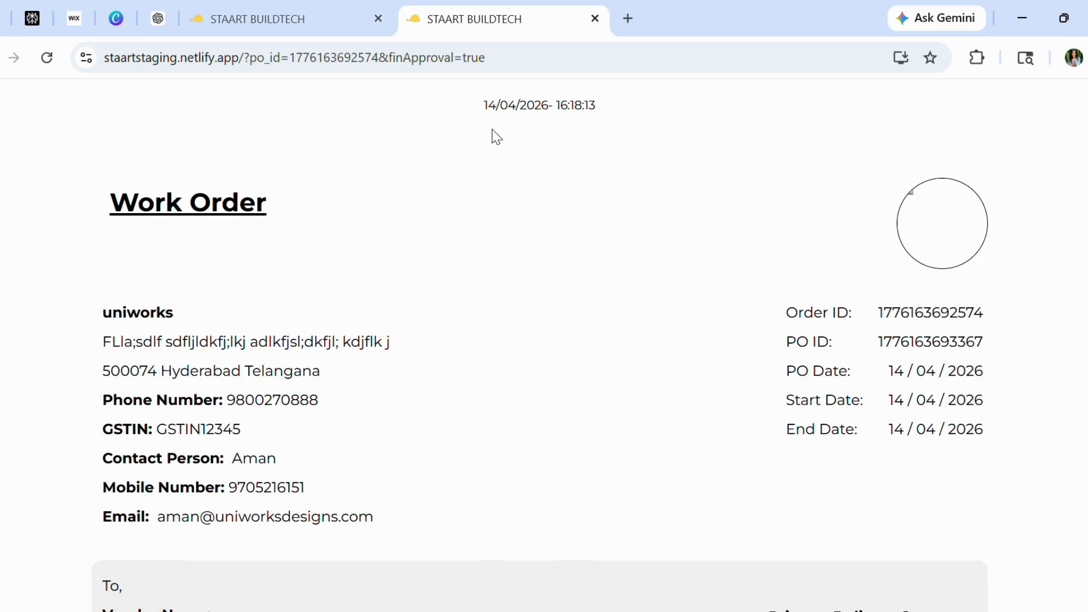
scroll(505, 290, "down", 6)
scroll(505, 292, "down", 10)
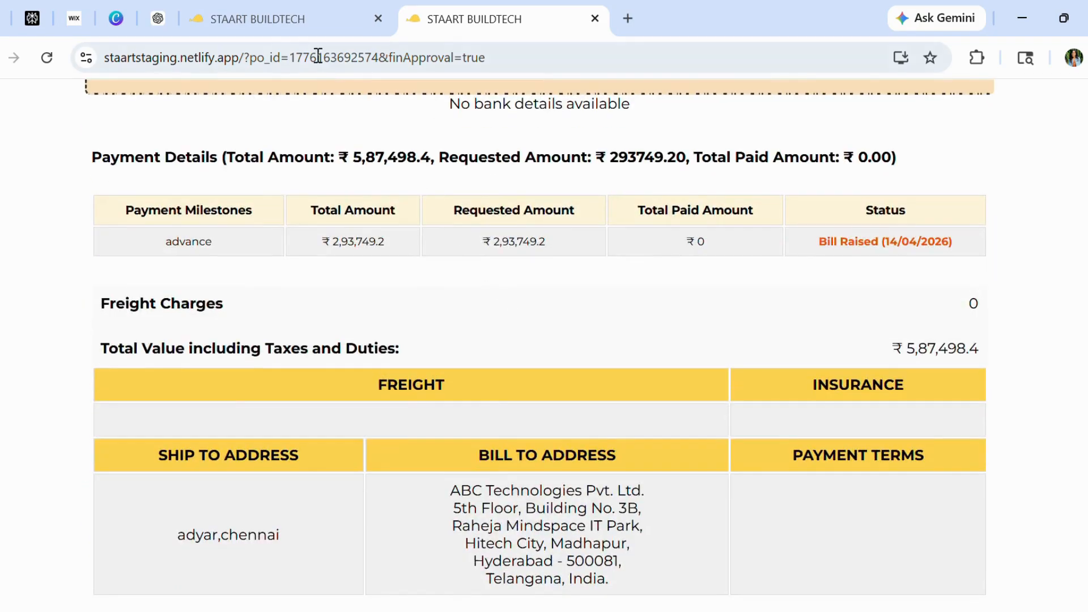
left_click(282, 27)
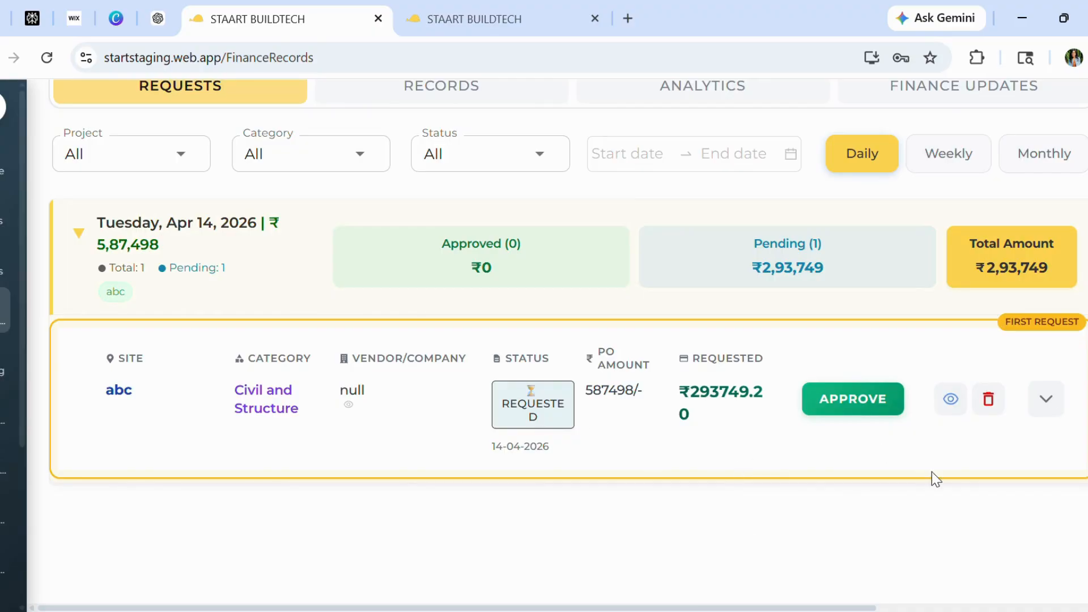
Approve the pending advance request, proceeding without vendor signature, with priority P3 and no comment
left_click(1047, 401)
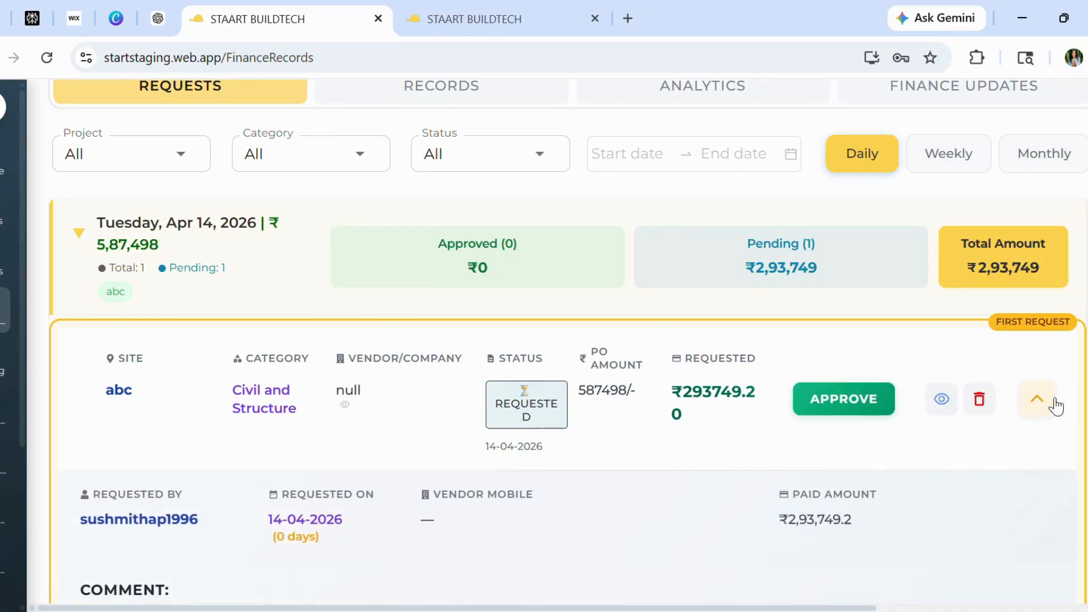
left_click(1055, 405)
left_click(827, 410)
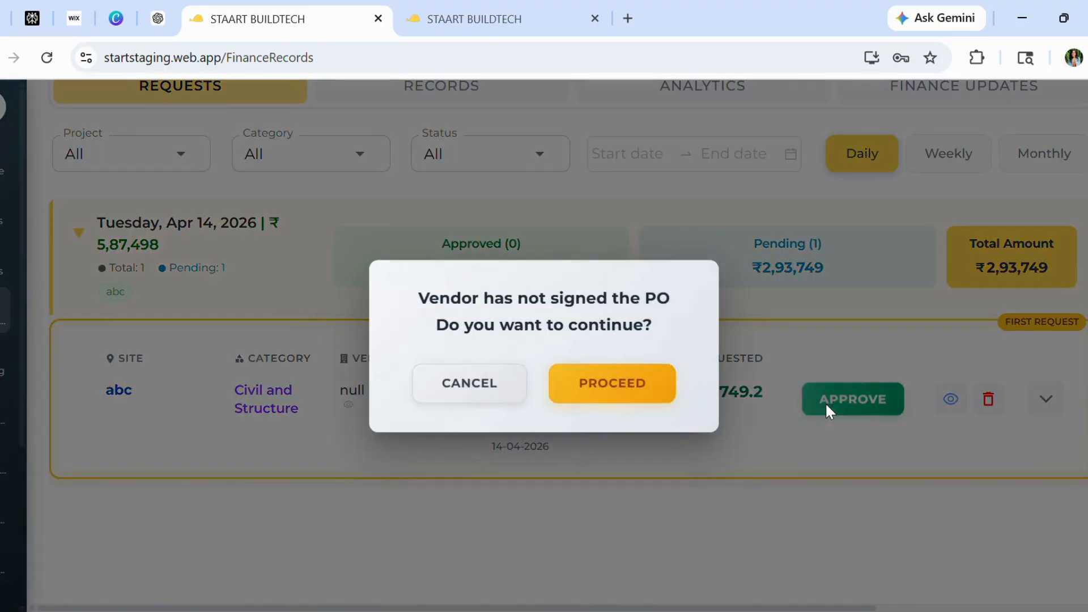
left_click(630, 389)
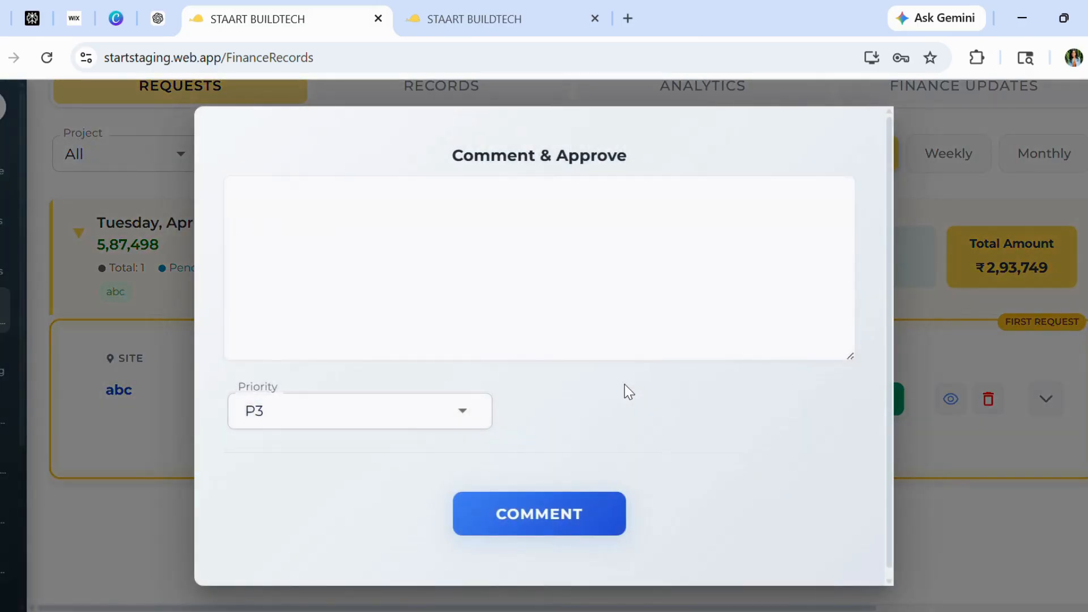
left_click(275, 216)
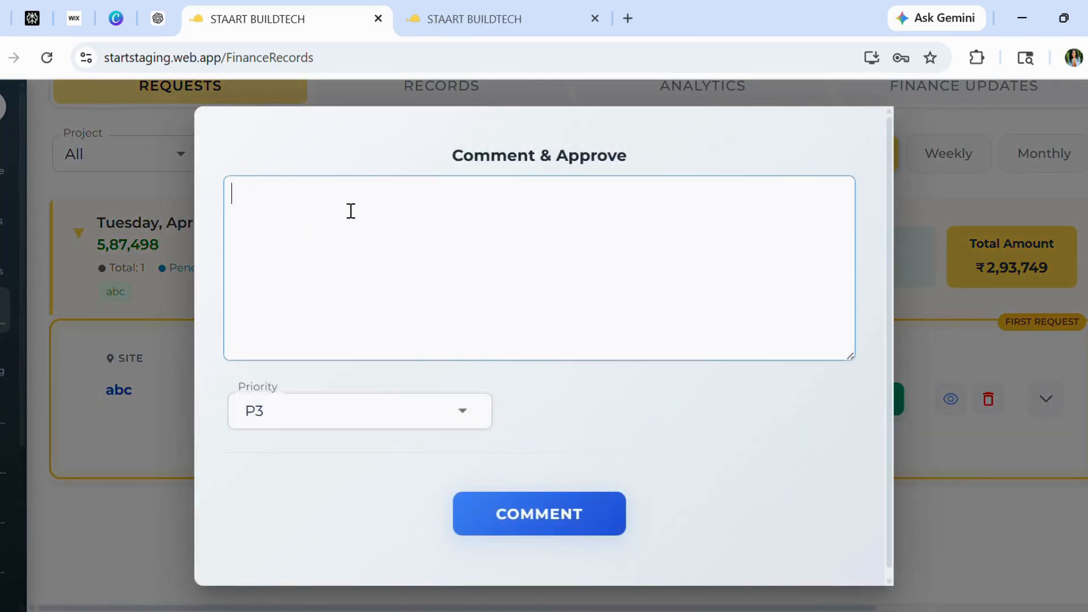
left_click(533, 511)
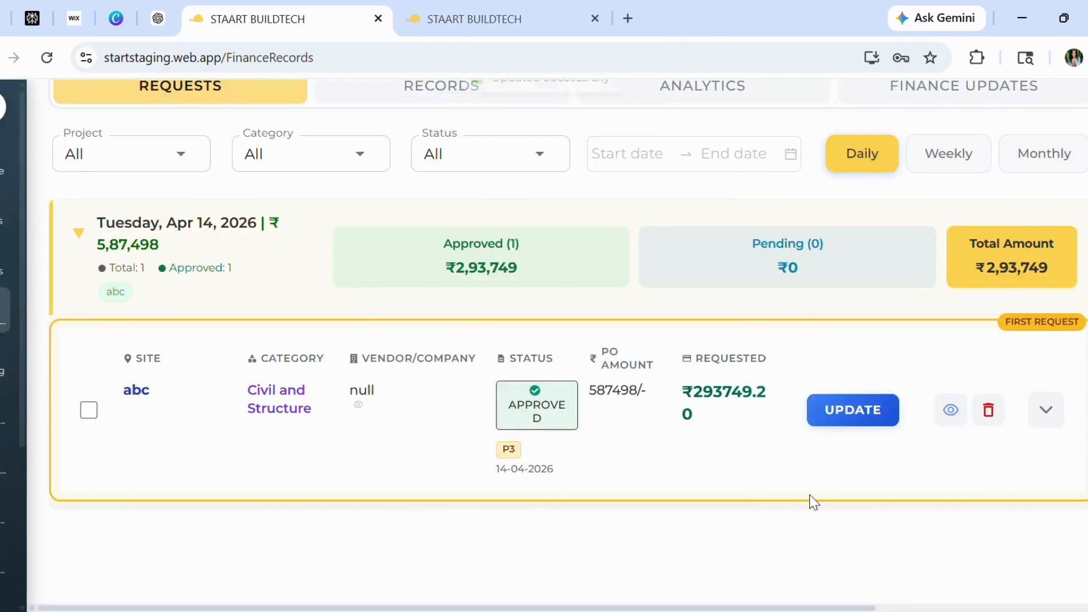
Open the finance records and review the approved record's work order payment milestones and details
scroll(815, 503, "up", 1)
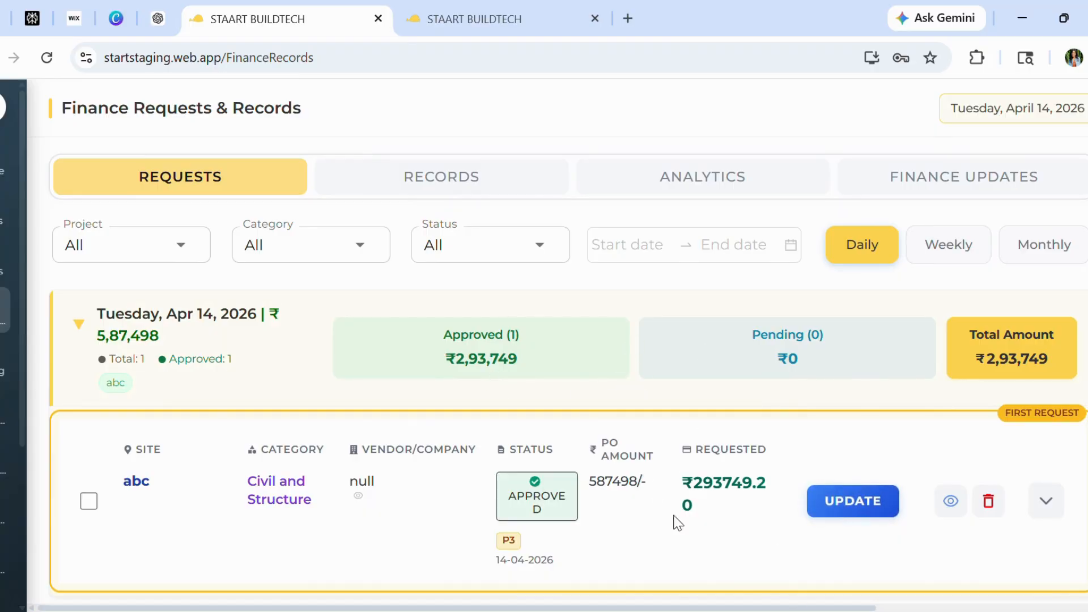
scroll(713, 575, "down", 1)
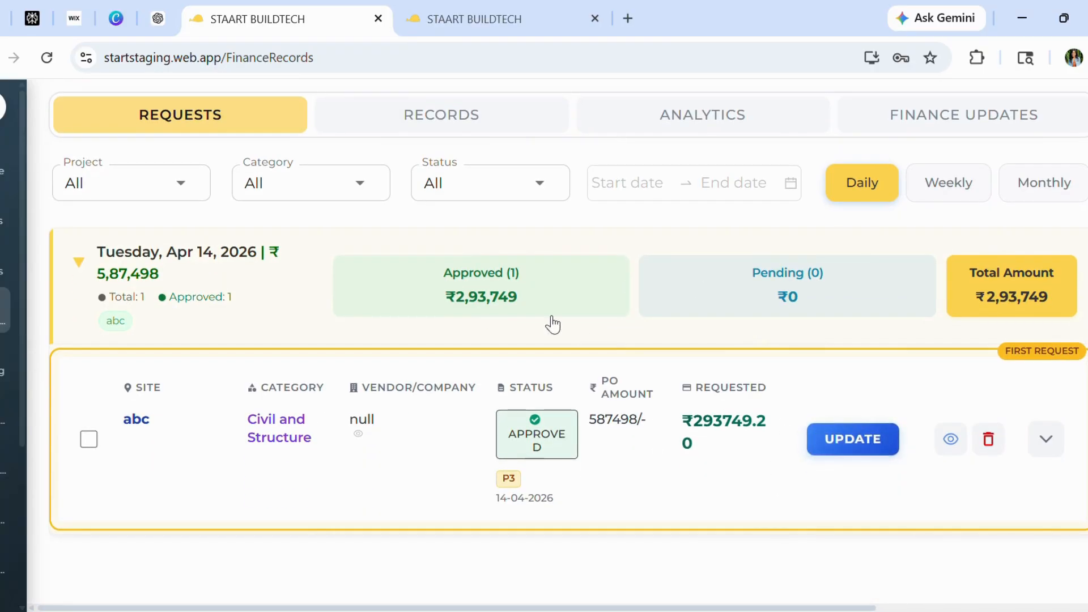
scroll(553, 324, "up", 1)
left_click(415, 175)
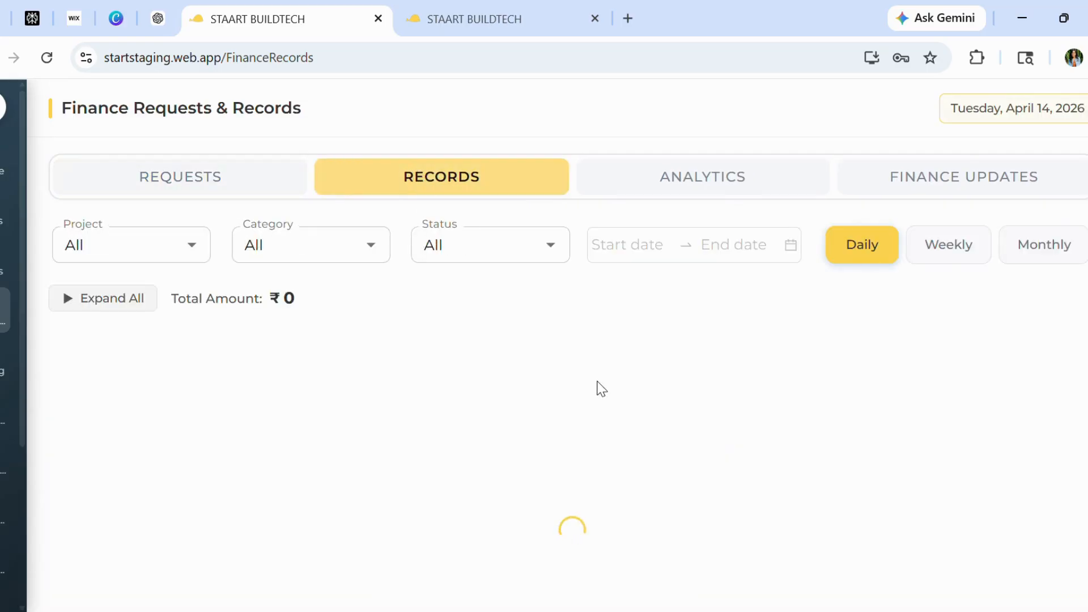
scroll(716, 445, "down", 2)
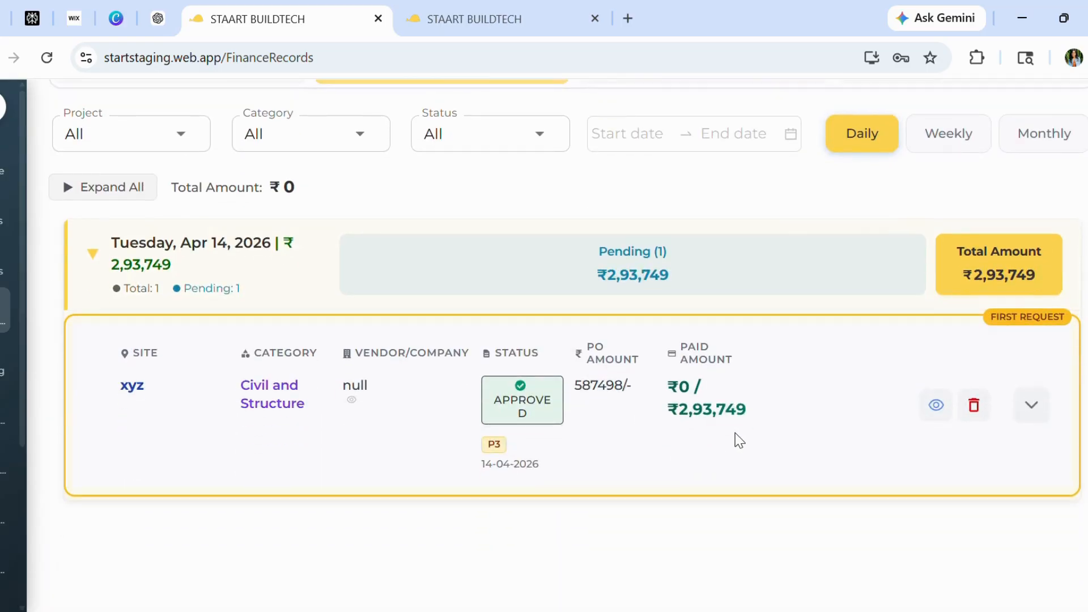
left_click(937, 406)
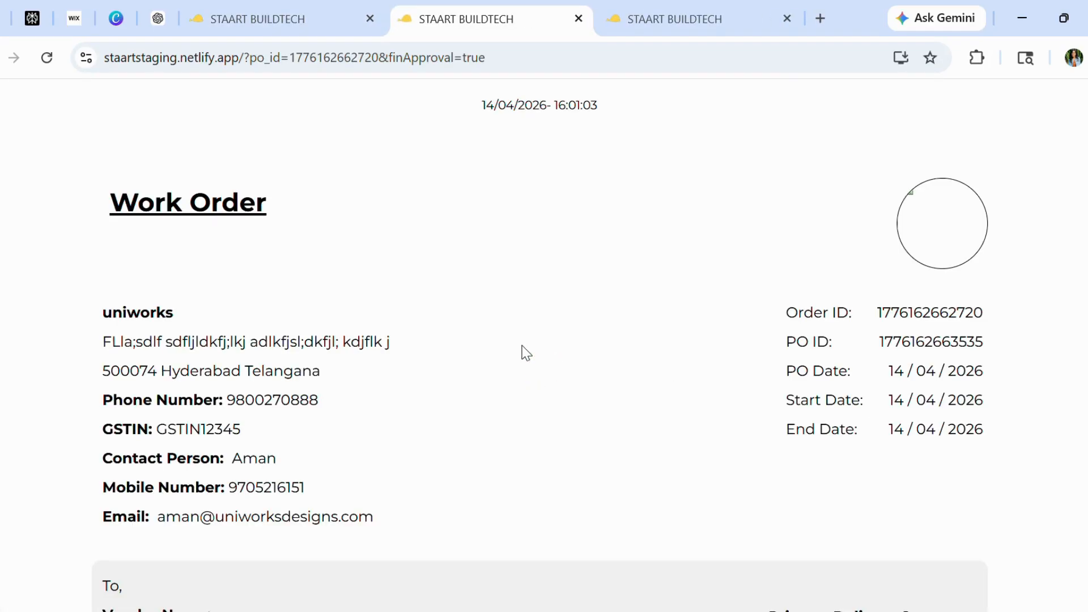
scroll(526, 353, "down", 13)
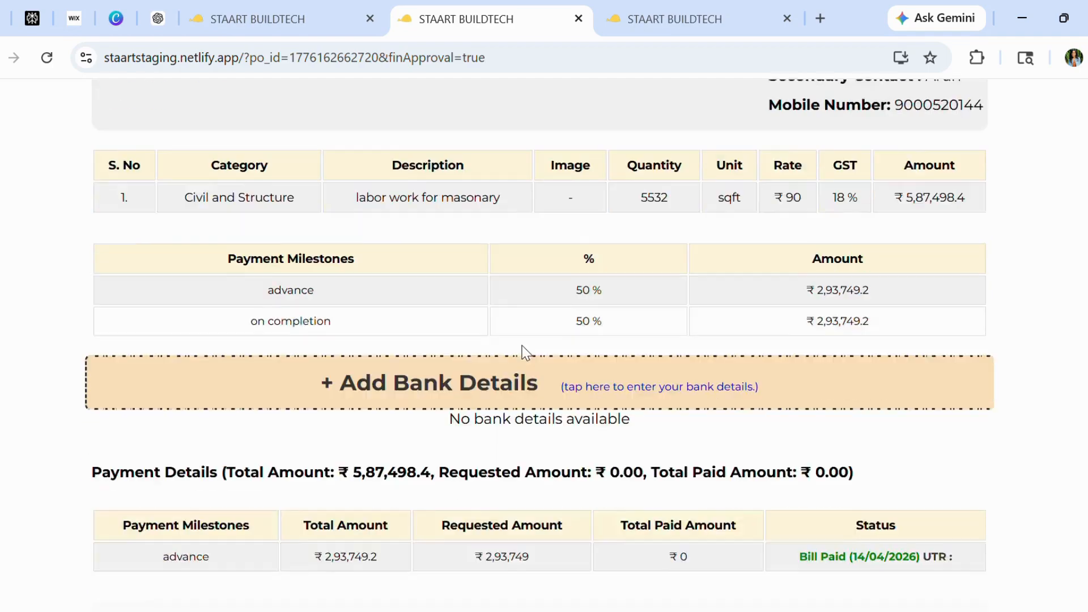
scroll(523, 352, "down", 1)
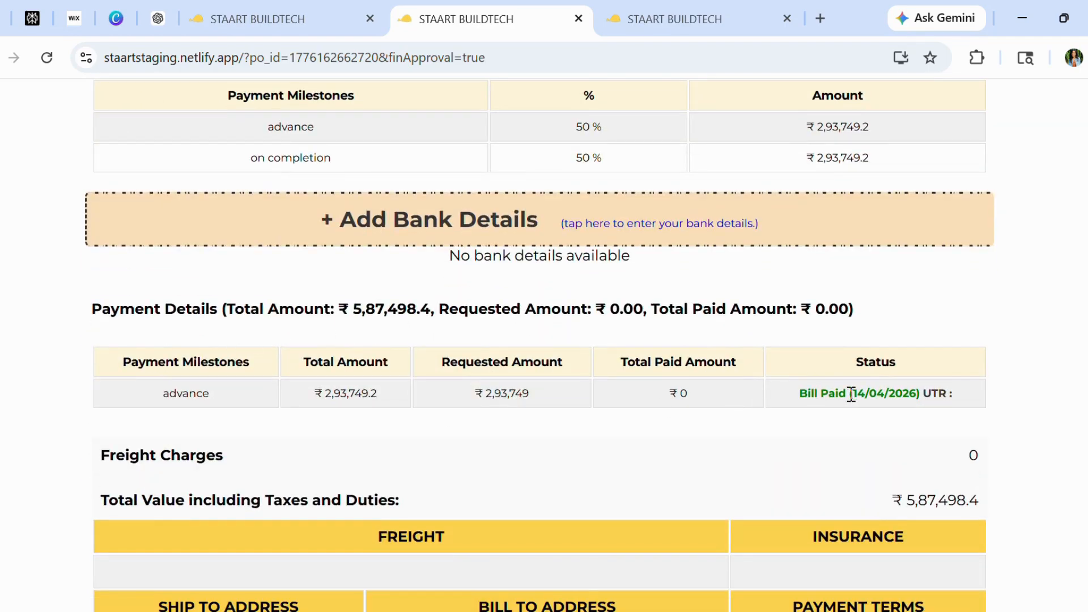
scroll(824, 412, "down", 8)
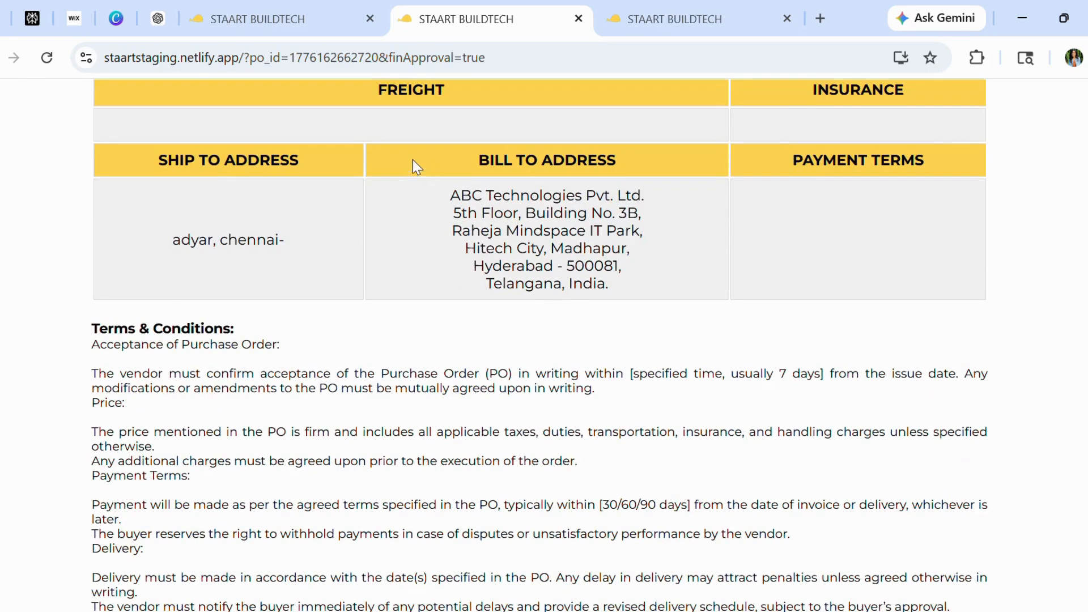
left_click(280, 12)
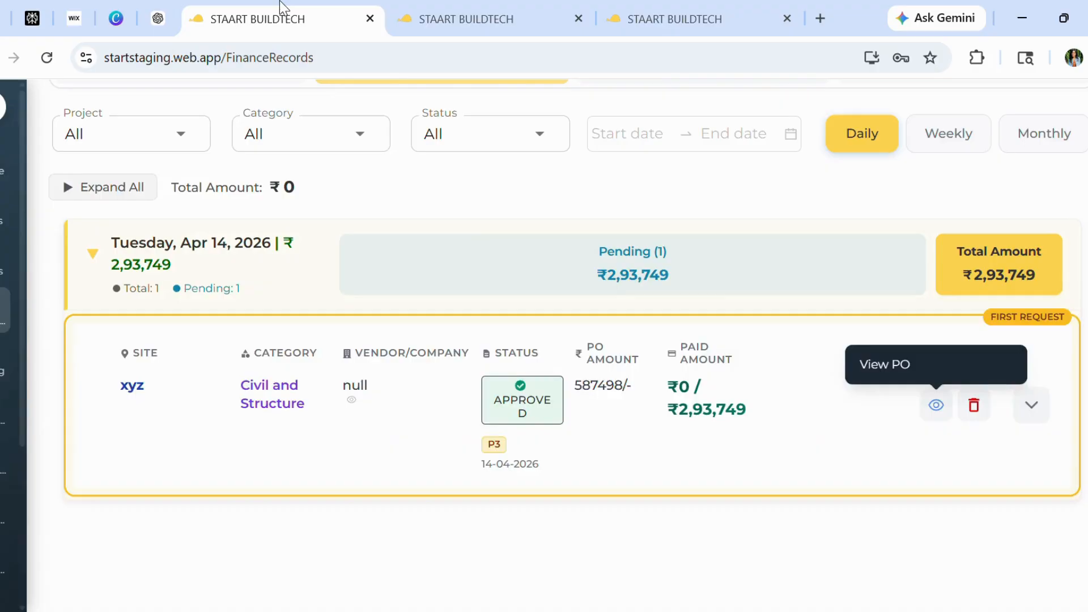
scroll(561, 547, "up", 2)
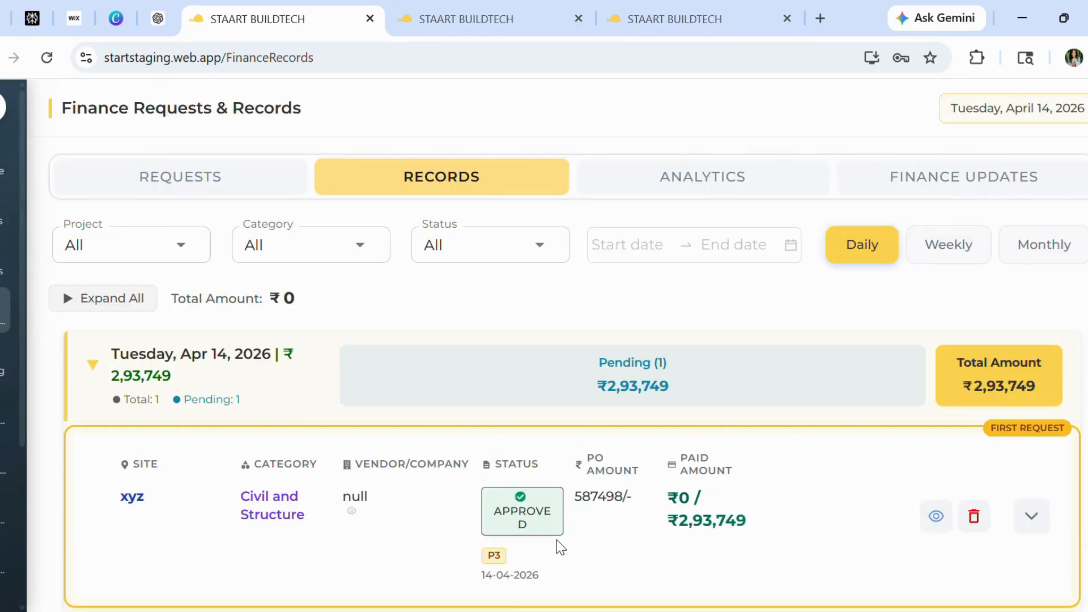
scroll(561, 547, "down", 2)
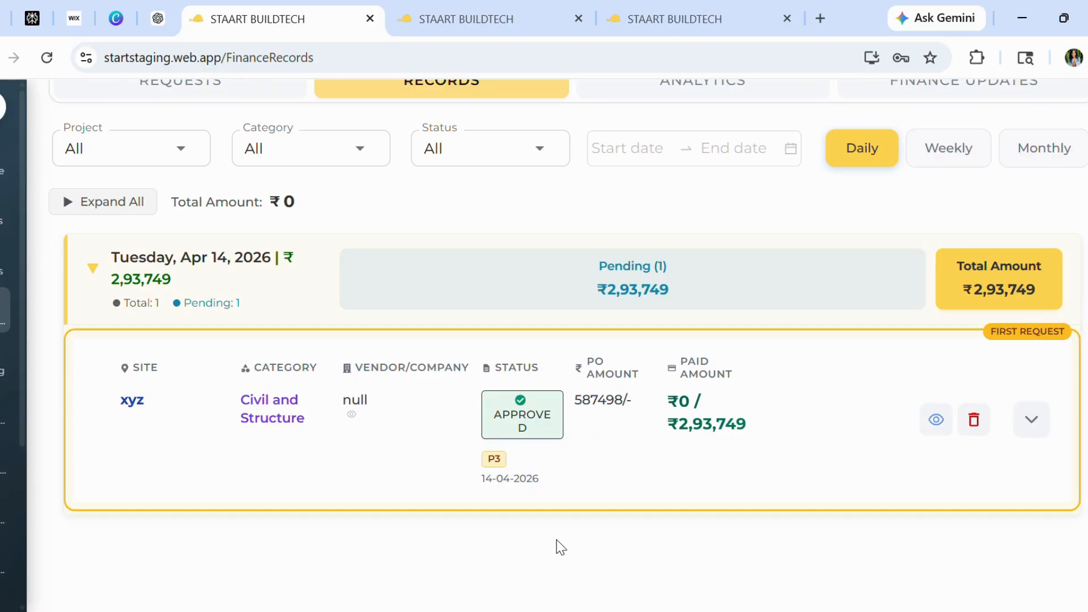